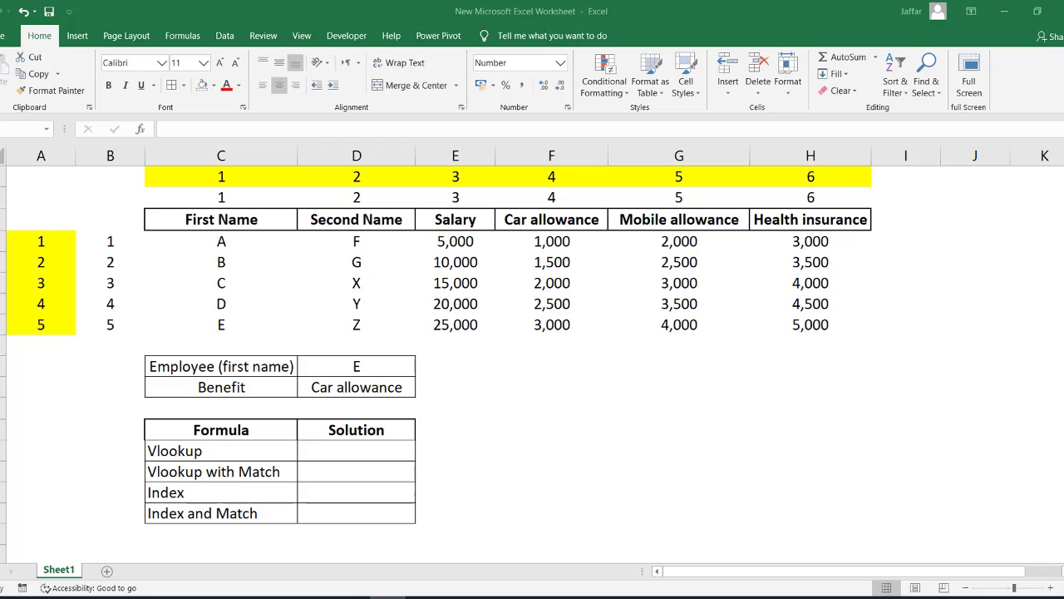
Step: Examine the typed row and column numbers beside the benefits table and the yellow MATCH-based numbers next to them
{"action": "left_click", "coordinate": [149, 234]}
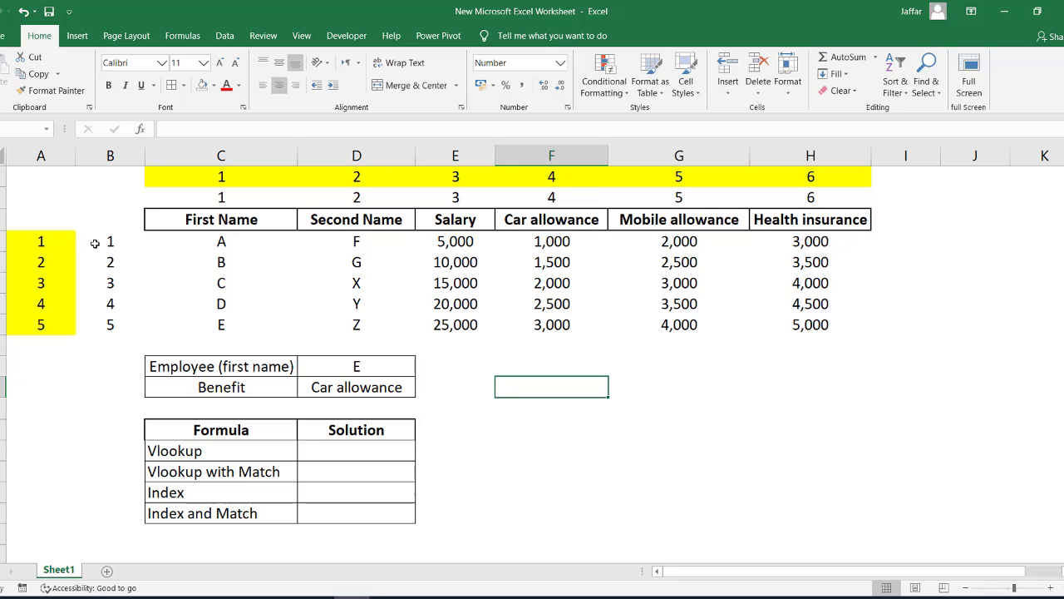
{"action": "left_click_drag", "start_coordinate": [109, 242], "coordinate": [112, 324]}
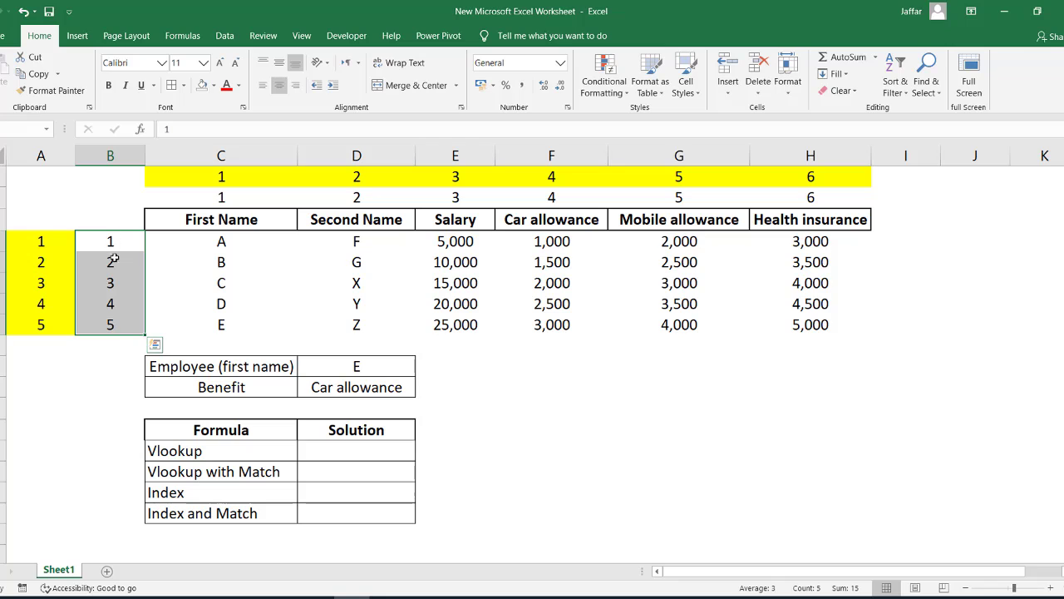
{"action": "left_click", "coordinate": [232, 199]}
{"action": "left_click_drag", "start_coordinate": [361, 200], "coordinate": [765, 200]}
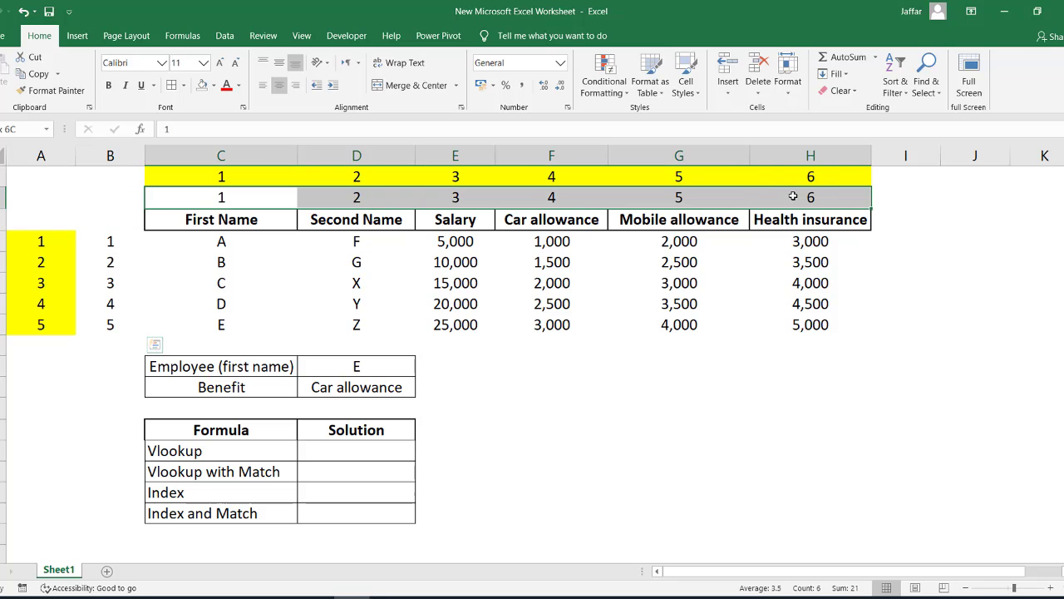
{"action": "left_click", "coordinate": [766, 199]}
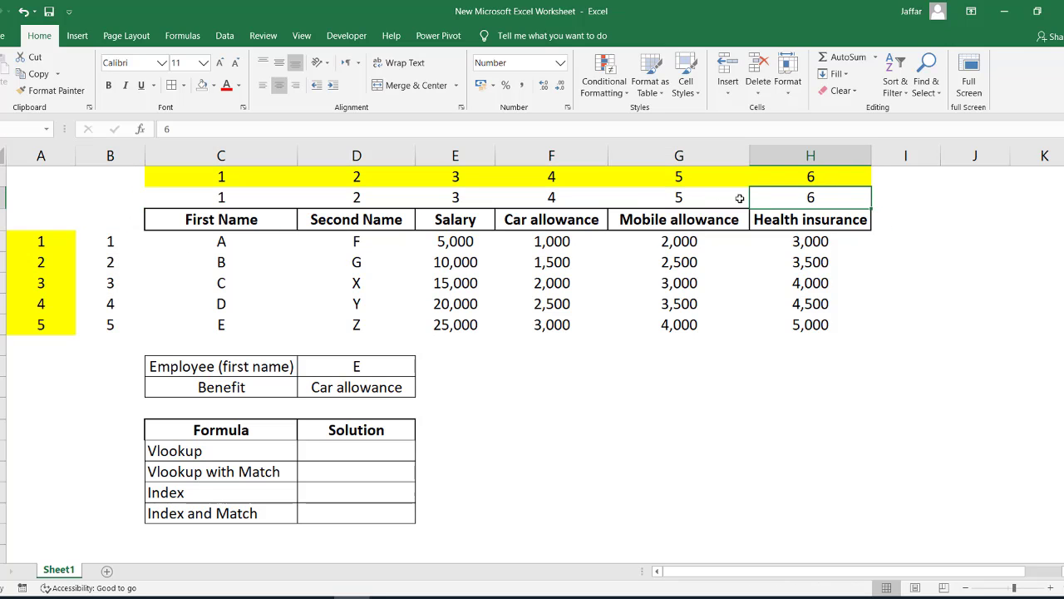
{"action": "left_click", "coordinate": [681, 178]}
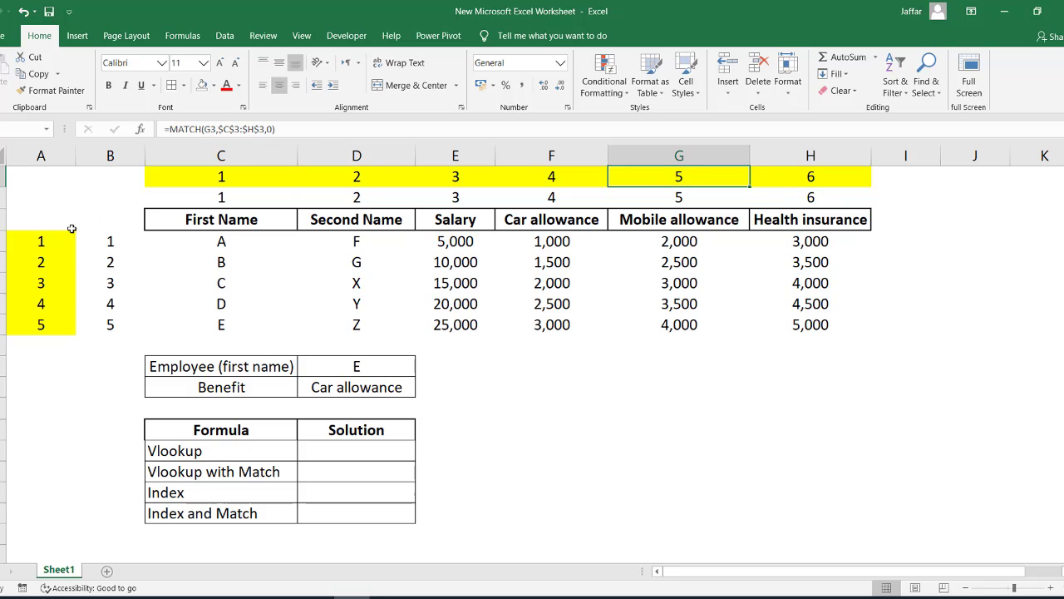
{"action": "left_click", "coordinate": [46, 240]}
{"action": "key", "text": "Up"}
{"action": "key", "text": "Up"}
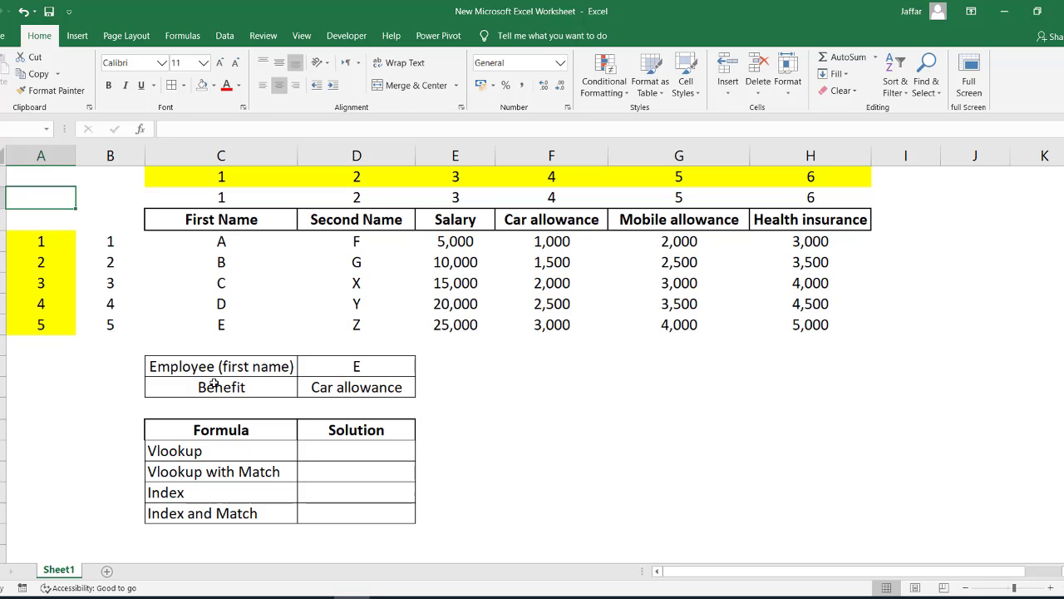
Step: Inspect the employee first name and benefit selection cells and the choices offered for the benefit
{"action": "left_click", "coordinate": [332, 373]}
{"action": "left_click", "coordinate": [348, 387]}
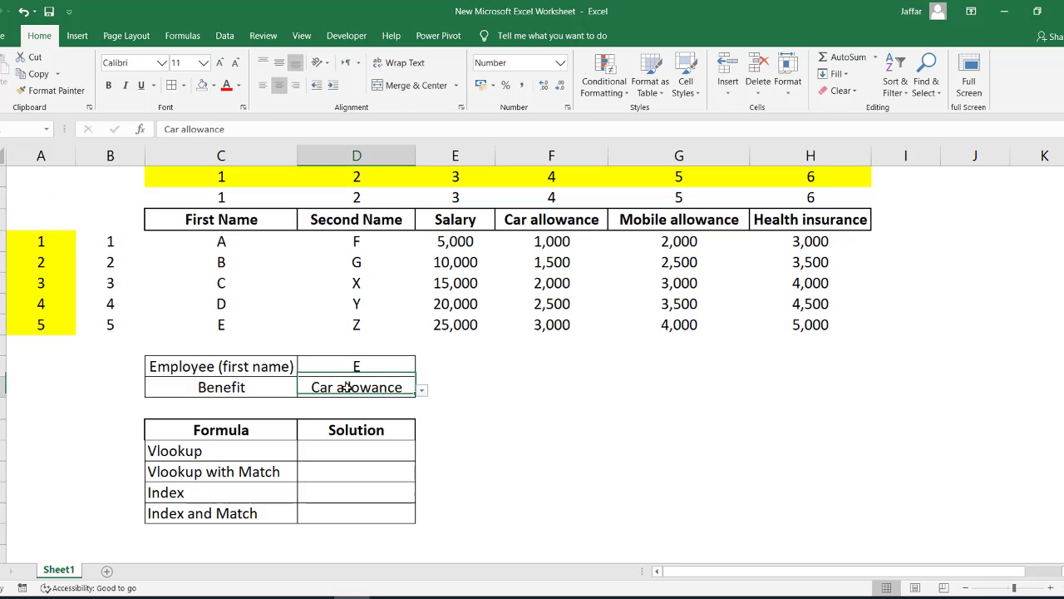
{"action": "left_click", "coordinate": [381, 371]}
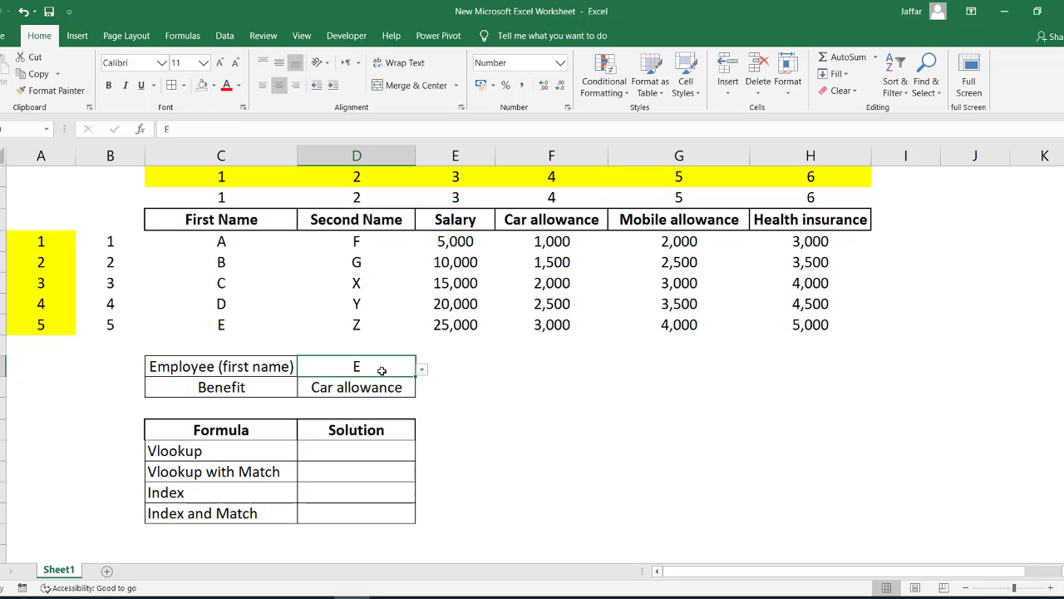
{"action": "left_click", "coordinate": [421, 370]}
{"action": "left_click", "coordinate": [323, 368]}
{"action": "left_click", "coordinate": [356, 385]}
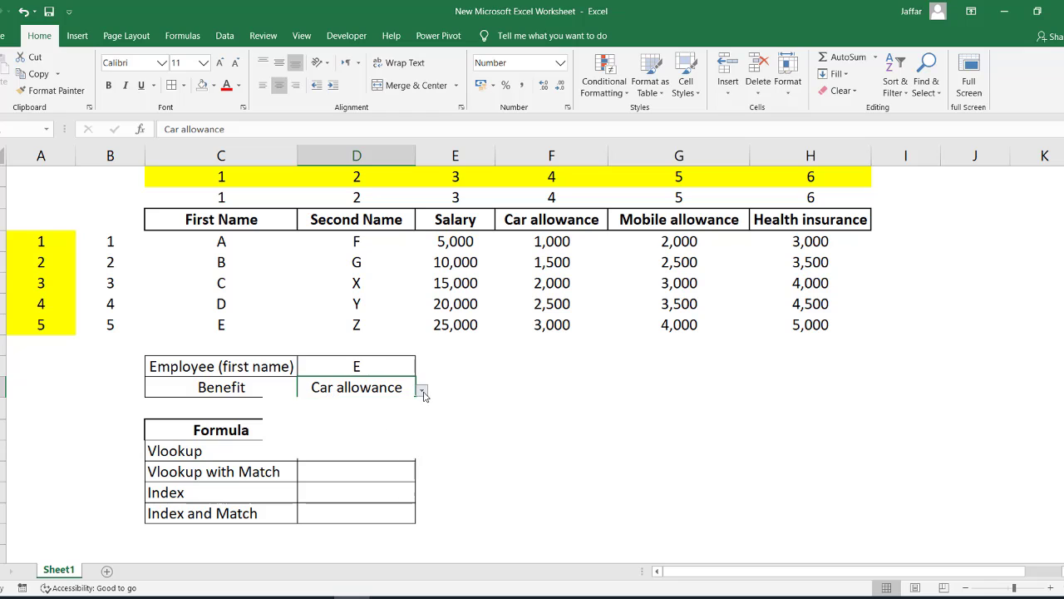
{"action": "left_click", "coordinate": [421, 392]}
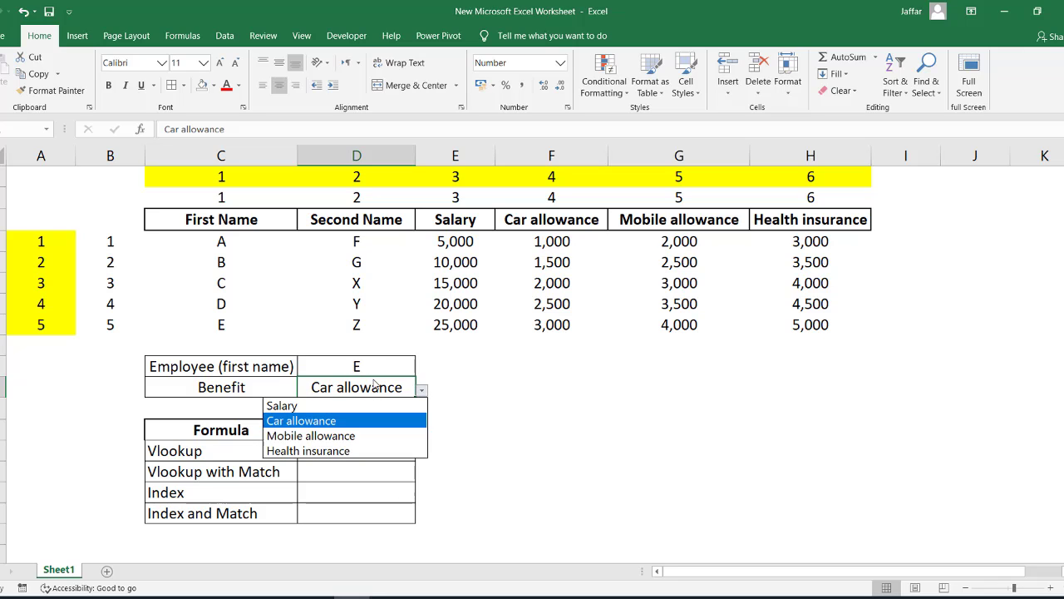
{"action": "left_click", "coordinate": [337, 391]}
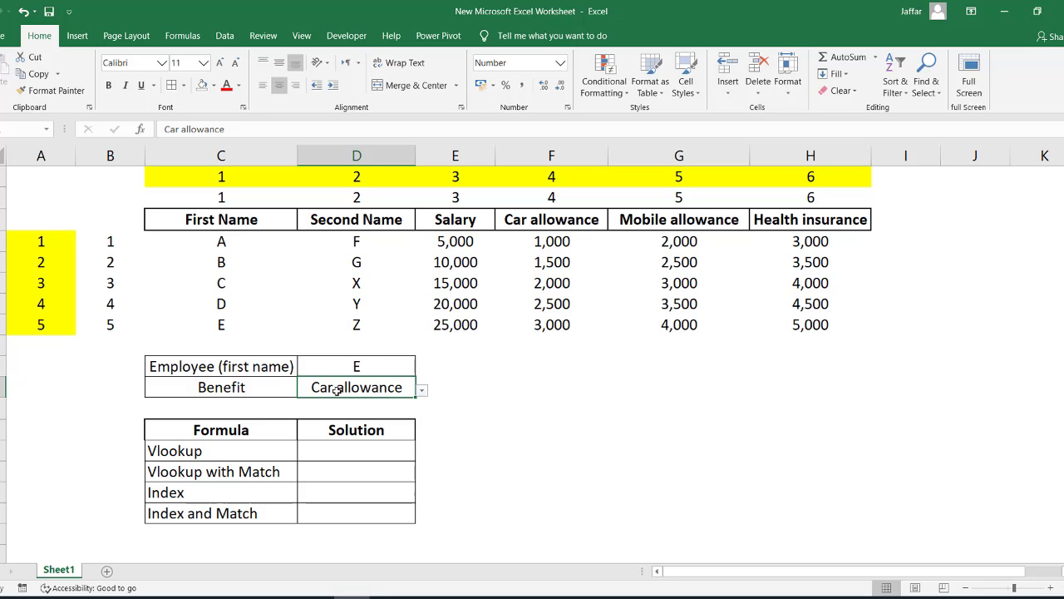
Step: Enter =VLOOKUP(D10,C4:H8,4,0) in the Solution cell of the Vlookup row
{"action": "left_click", "coordinate": [329, 456]}
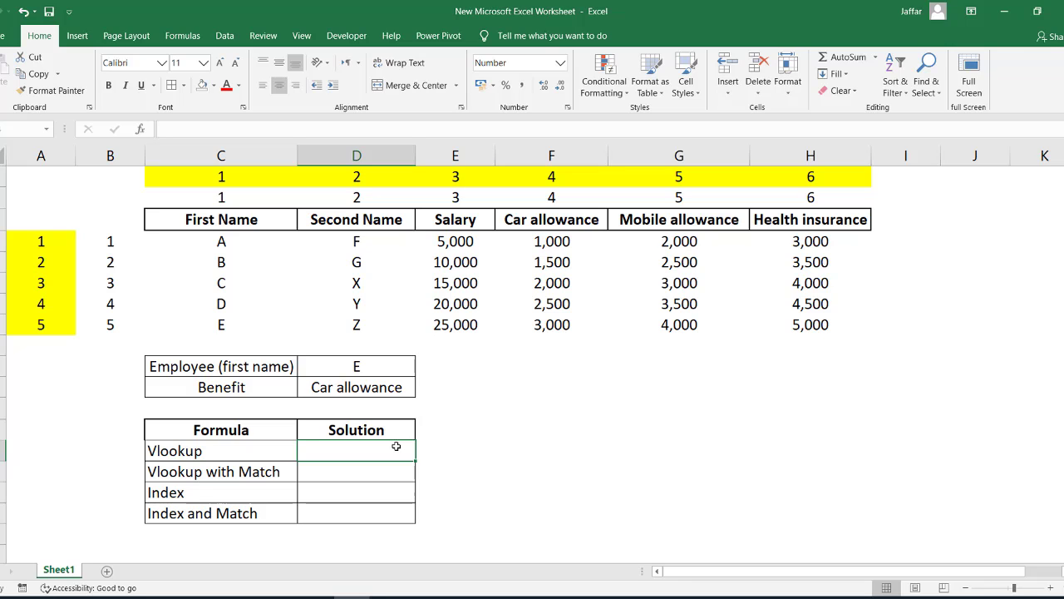
{"action": "type", "text": "="}
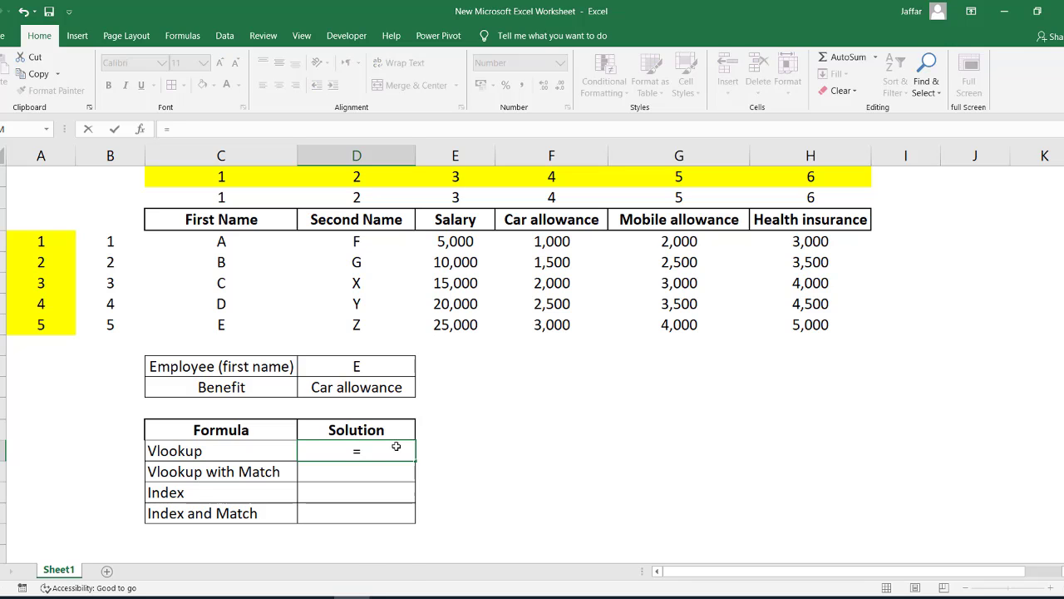
{"action": "type", "text": "vloo"}
{"action": "key", "text": "Tab"}
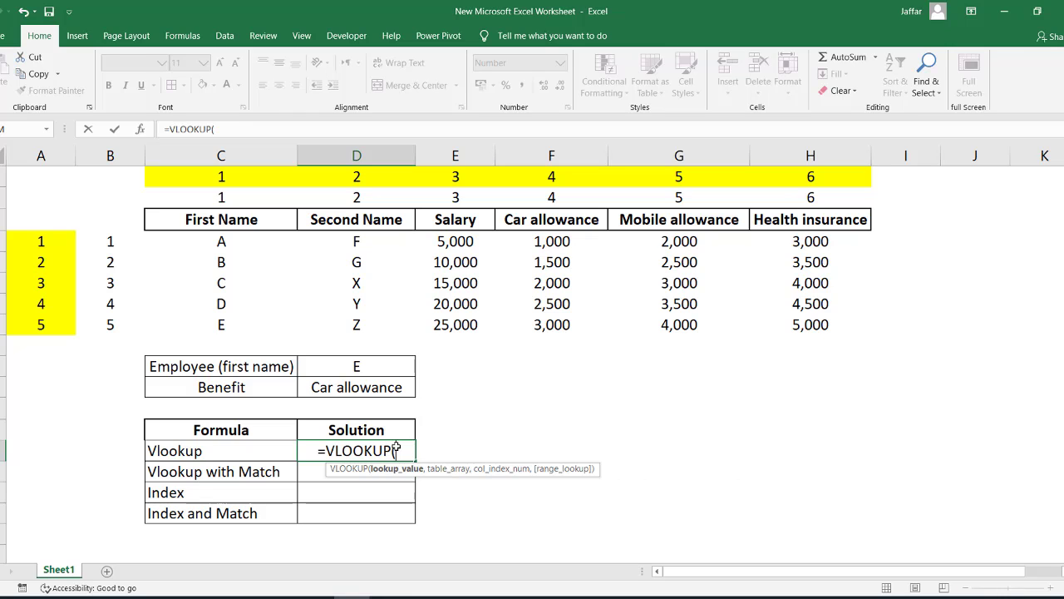
{"action": "left_click", "coordinate": [366, 367]}
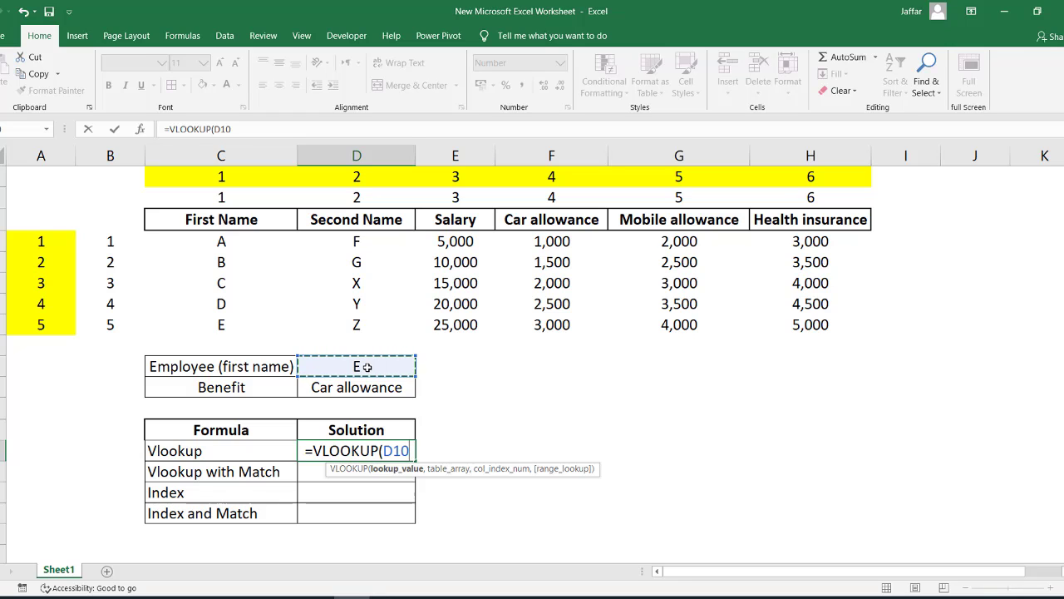
{"action": "type", "text": ","}
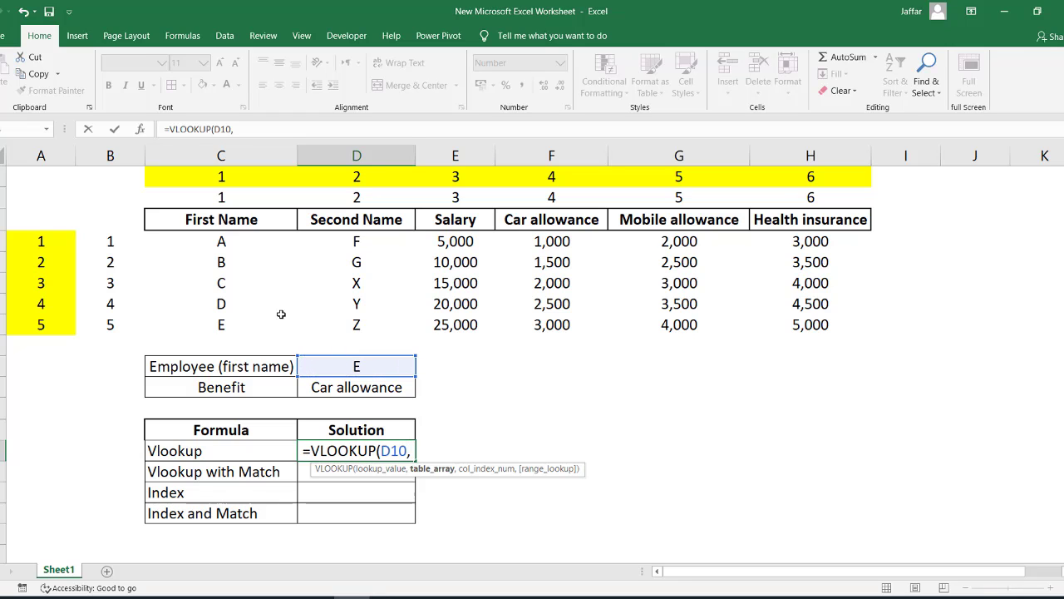
{"action": "left_click_drag", "start_coordinate": [225, 237], "coordinate": [798, 324]}
{"action": "type", "text": ","}
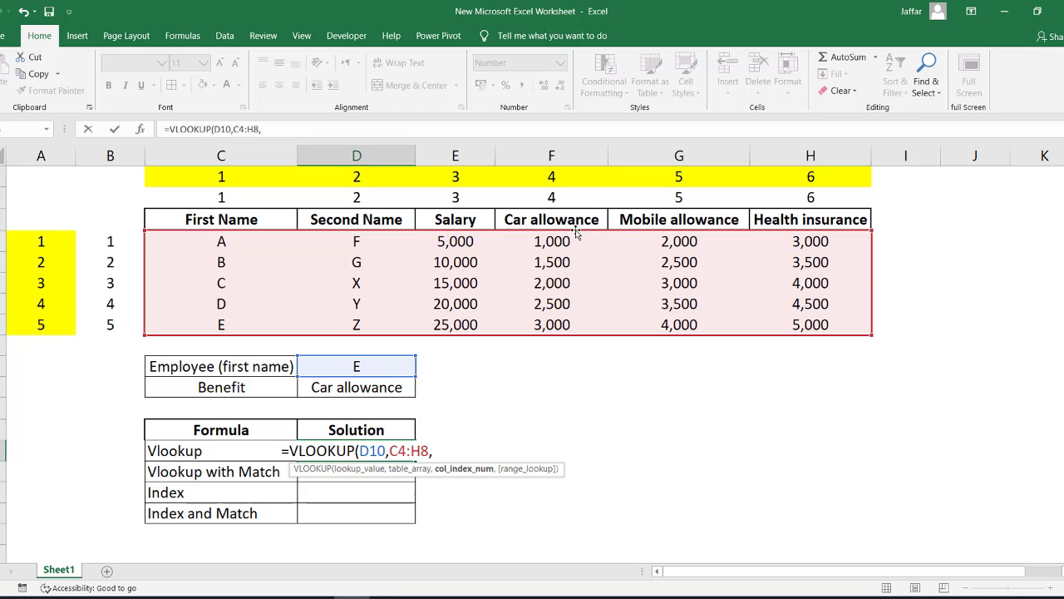
{"action": "type", "text": "4,"}
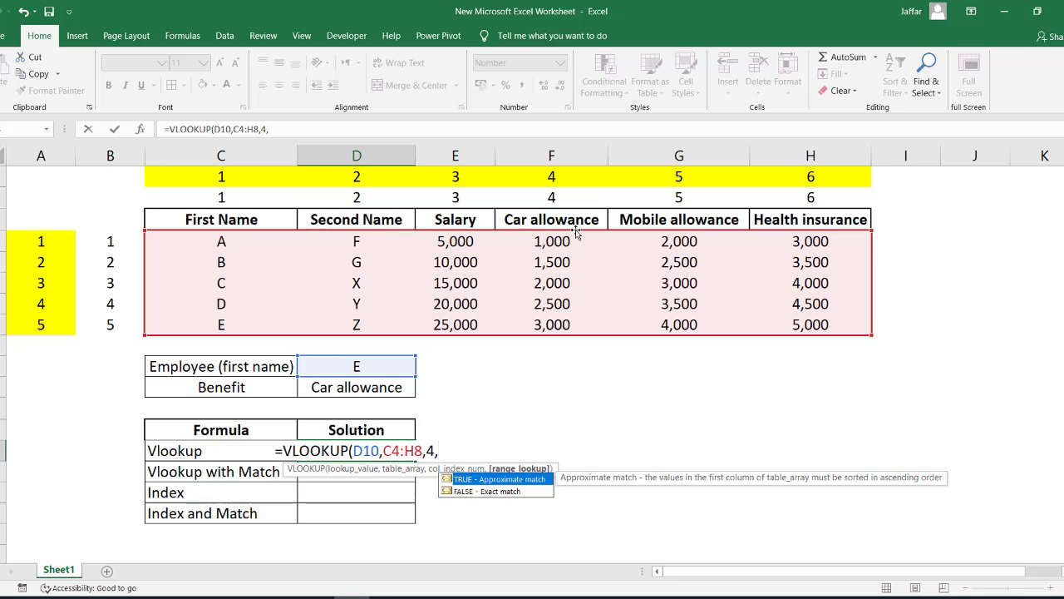
{"action": "type", "text": "0"}
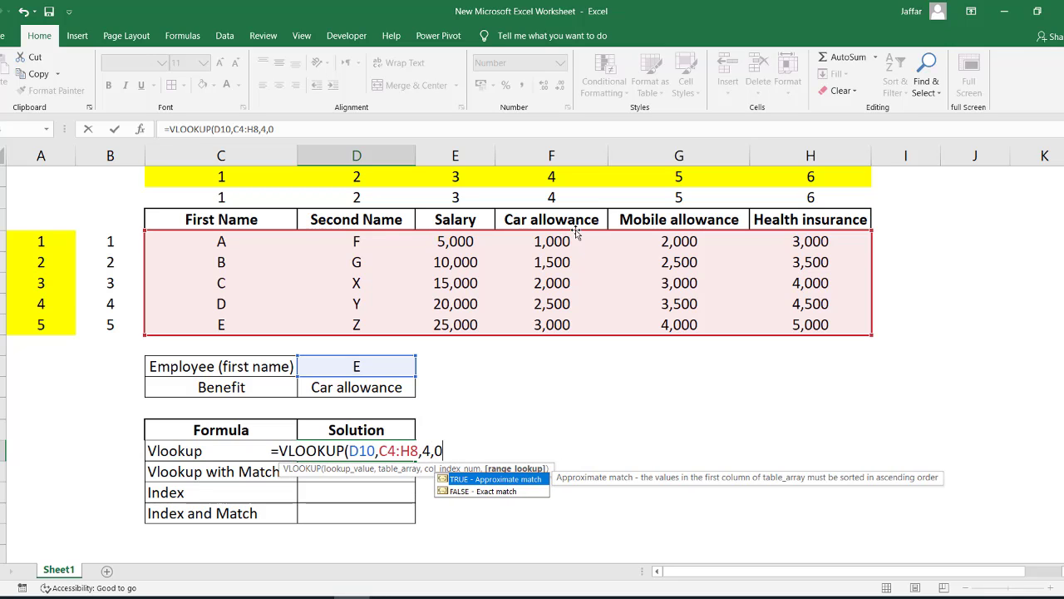
{"action": "type", "text": ")"}
{"action": "key", "text": "Return"}
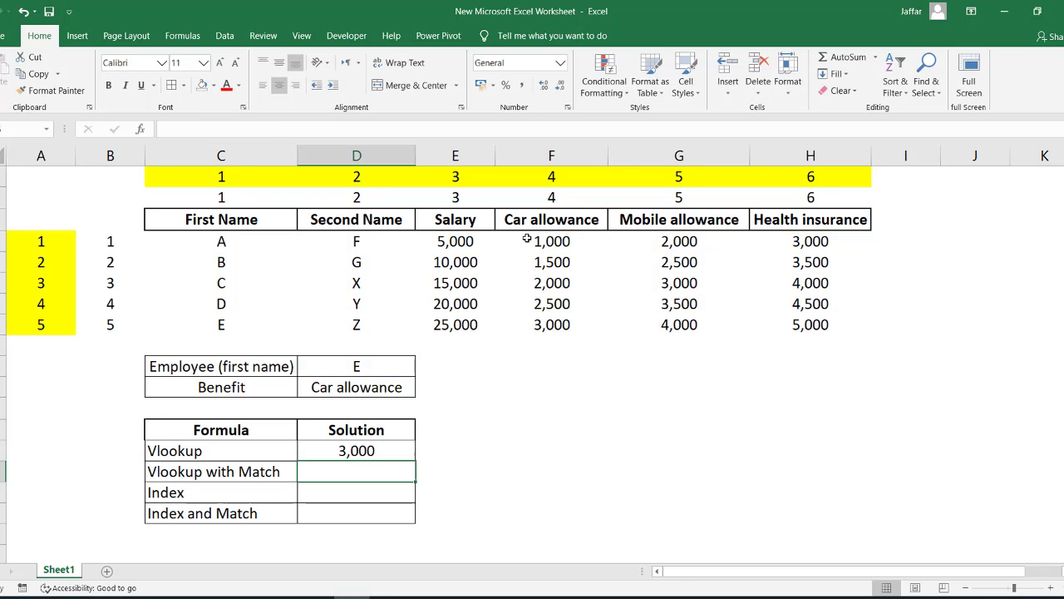
Step: Compare employee E's car allowance in the table with the Vlookup solution and inspect the formula's column index argument
{"action": "left_click", "coordinate": [565, 325]}
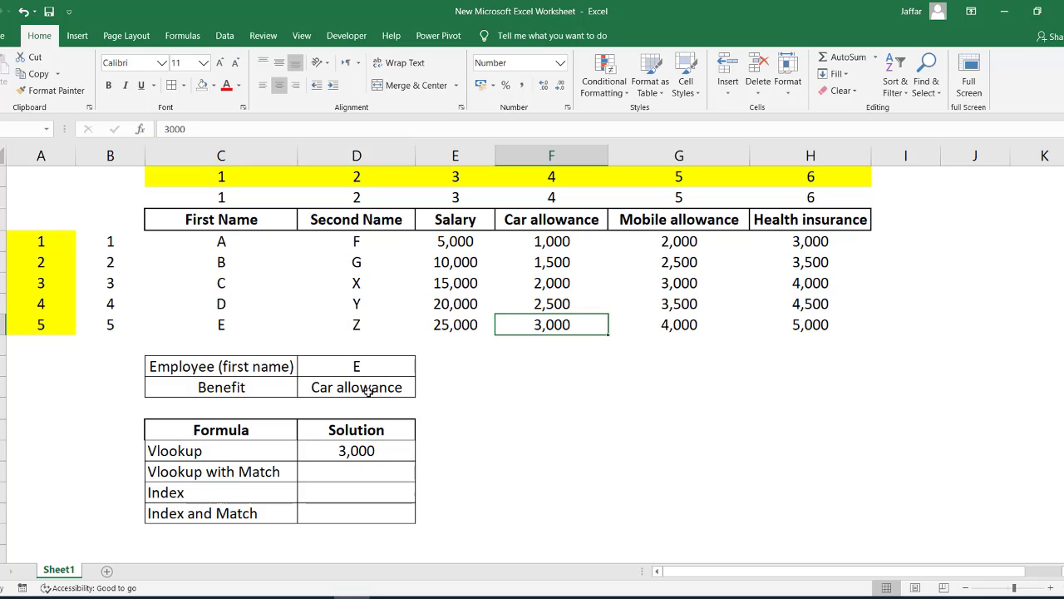
{"action": "left_click", "coordinate": [385, 454]}
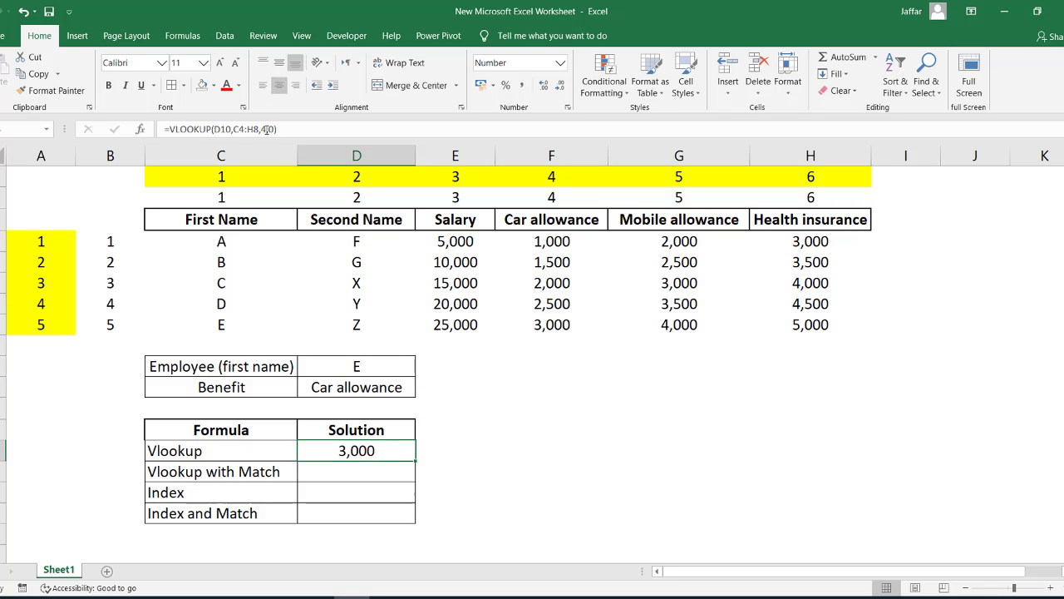
{"action": "left_click", "coordinate": [266, 129]}
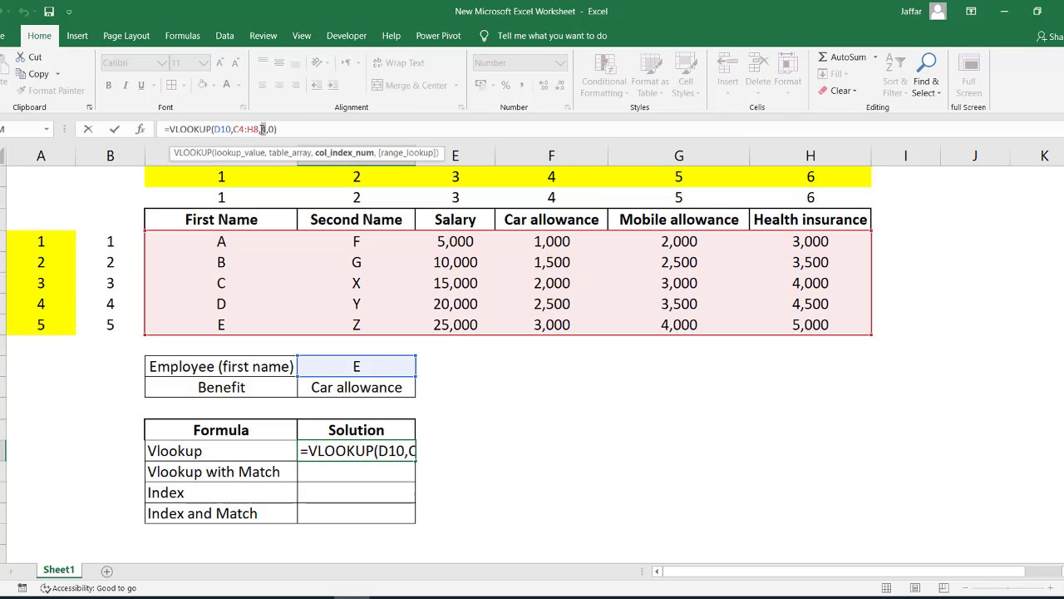
{"action": "key", "text": "Escape"}
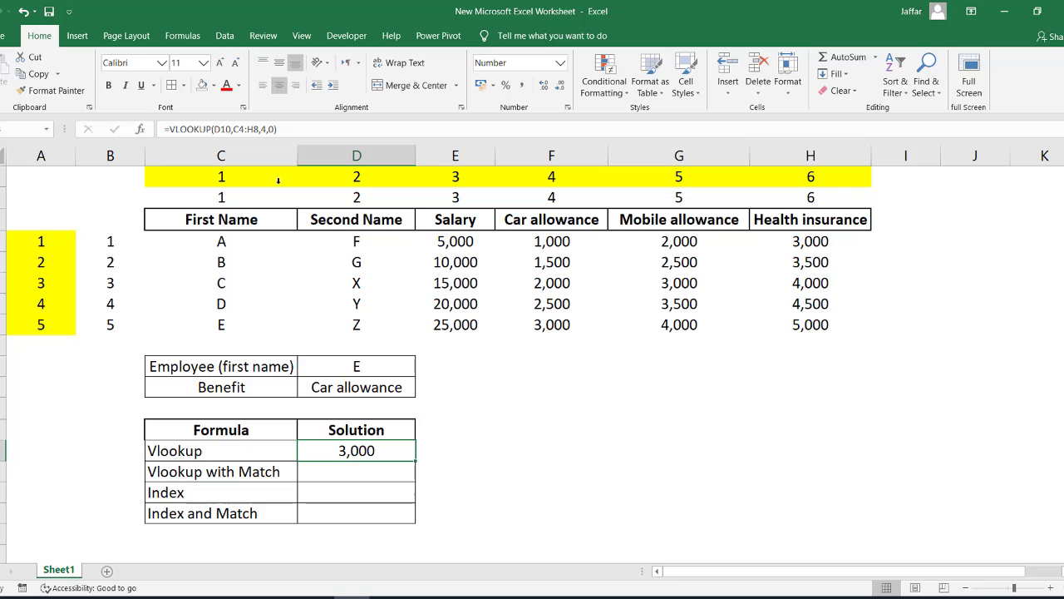
Step: Set the benefit selection cell to Mobile allowance
{"action": "left_click", "coordinate": [375, 383]}
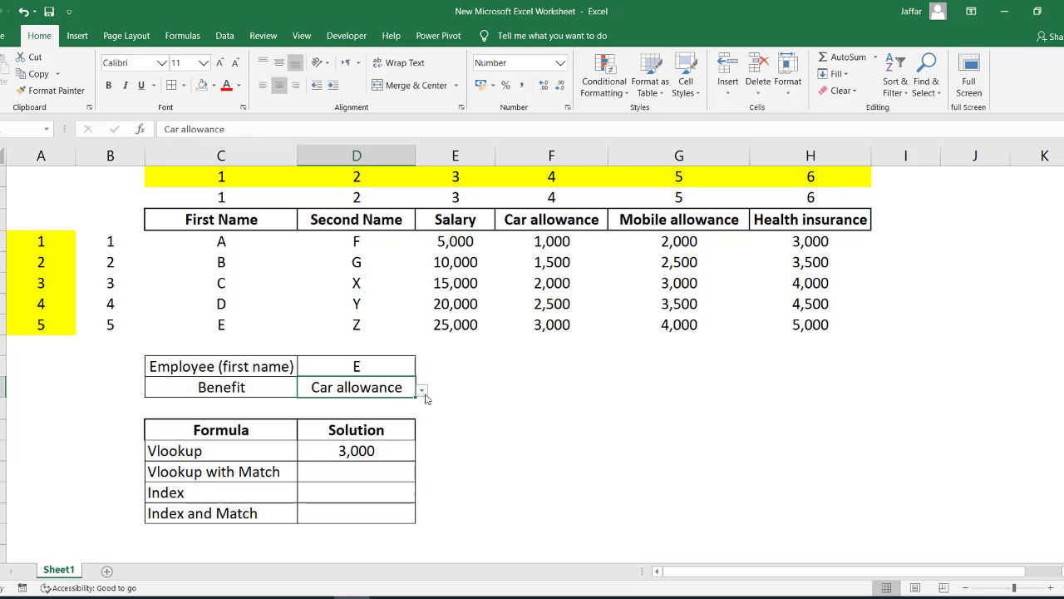
{"action": "left_click", "coordinate": [423, 391]}
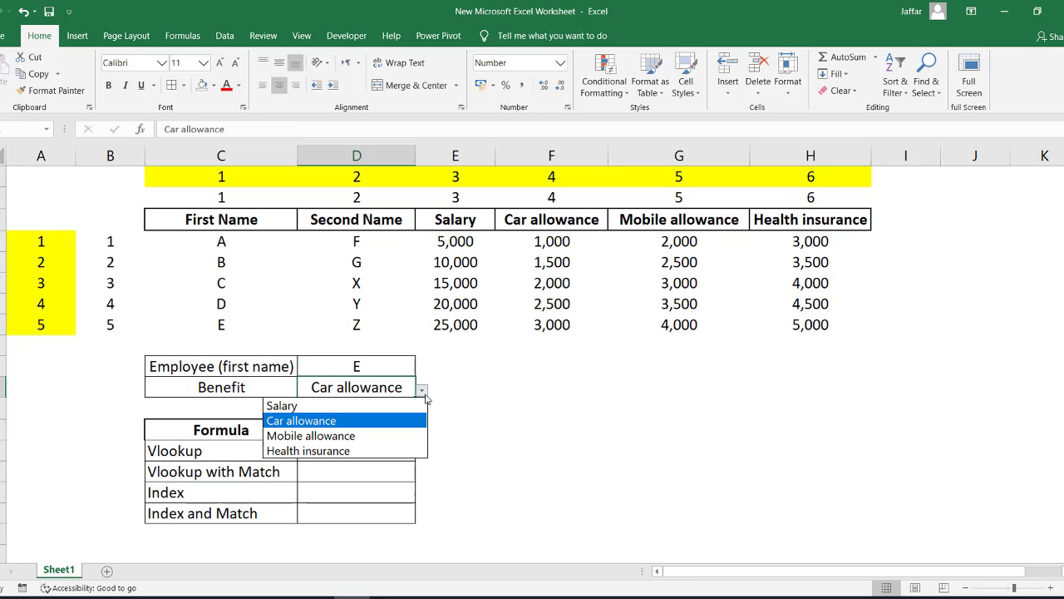
{"action": "left_click", "coordinate": [351, 435]}
Step: Set the Vlookup formula's column index to 5 and check the solution against employee E's mobile allowance in the table
{"action": "left_click", "coordinate": [376, 453]}
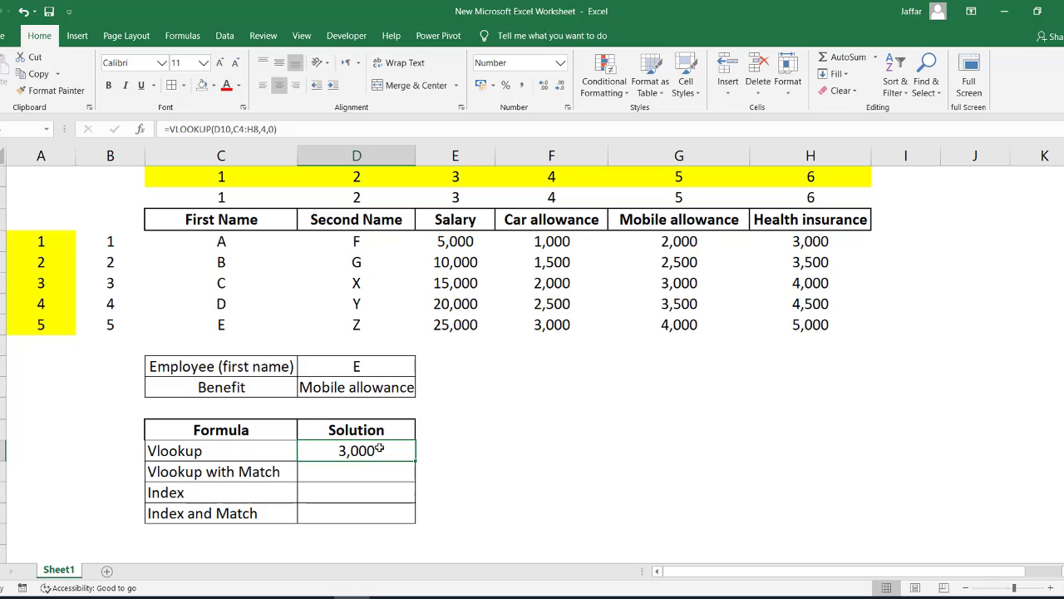
{"action": "left_click", "coordinate": [264, 129]}
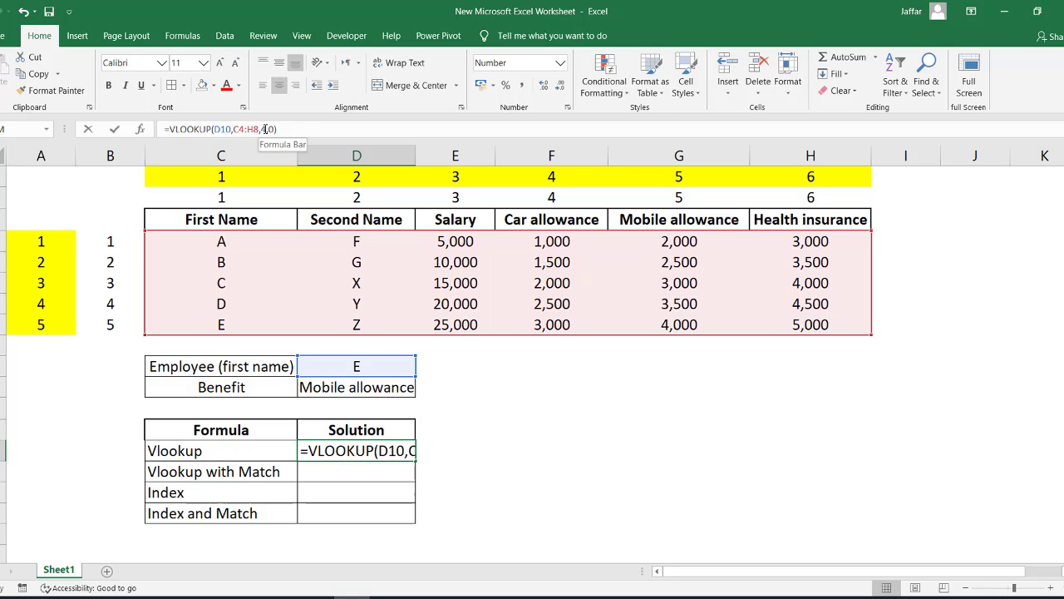
{"action": "key", "text": "BackSpace"}
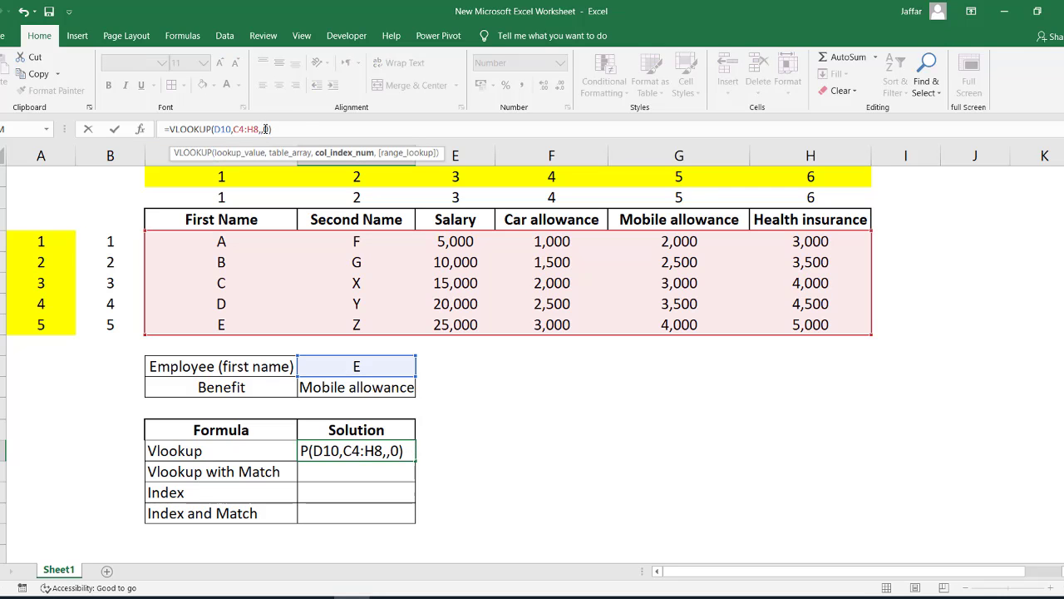
{"action": "type", "text": "5"}
{"action": "key", "text": "Return"}
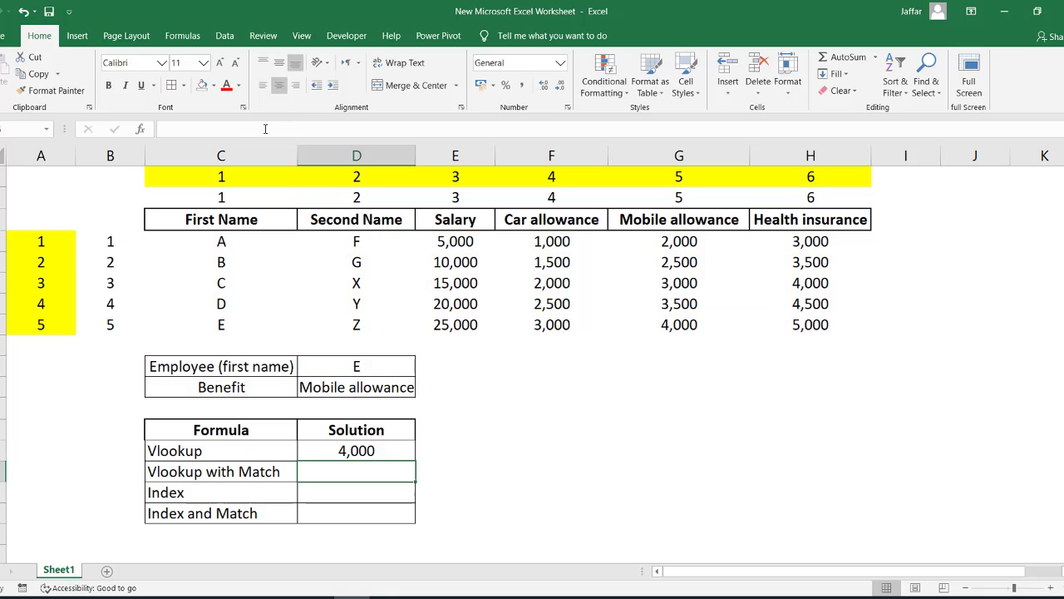
{"action": "left_click", "coordinate": [670, 323]}
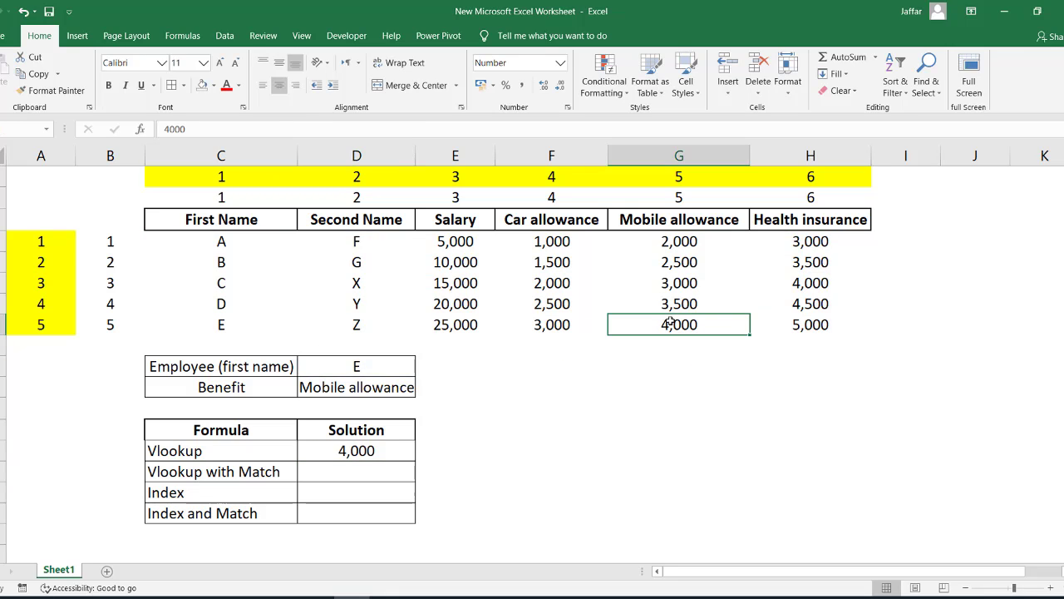
{"action": "left_click", "coordinate": [341, 449]}
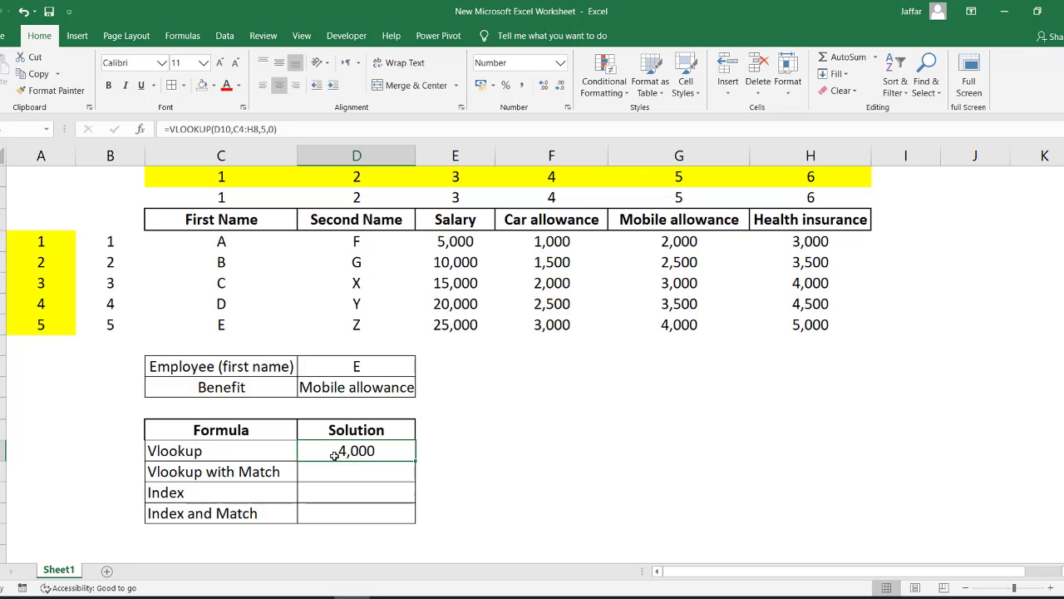
Step: Inspect the benefit choices, the Vlookup solution's formula and the yellow row of MATCH column numbers C to H
{"action": "left_click", "coordinate": [366, 389]}
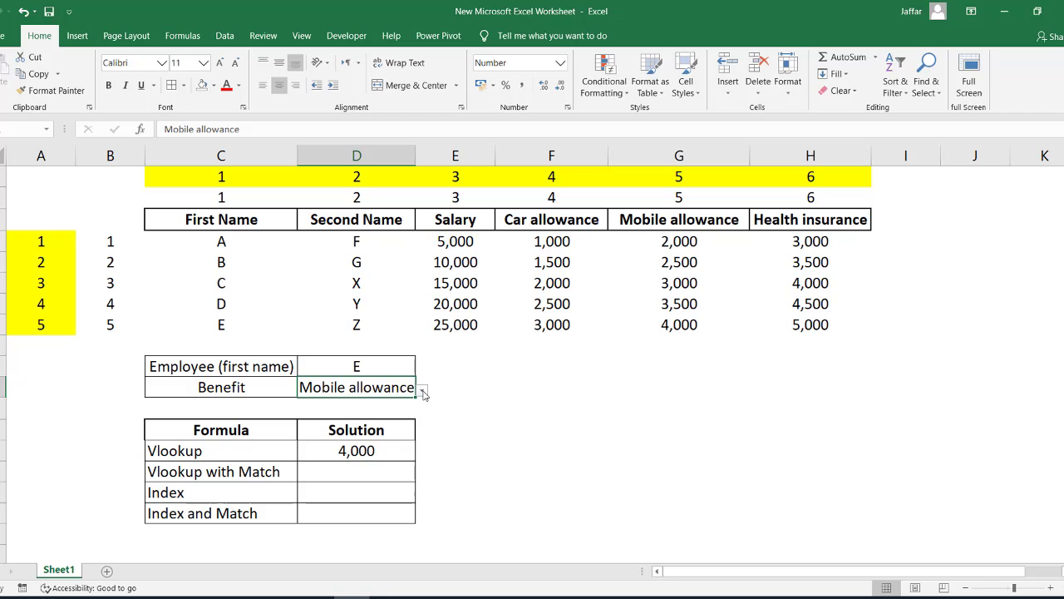
{"action": "left_click", "coordinate": [423, 394]}
{"action": "left_click", "coordinate": [423, 393]}
{"action": "left_click", "coordinate": [378, 448]}
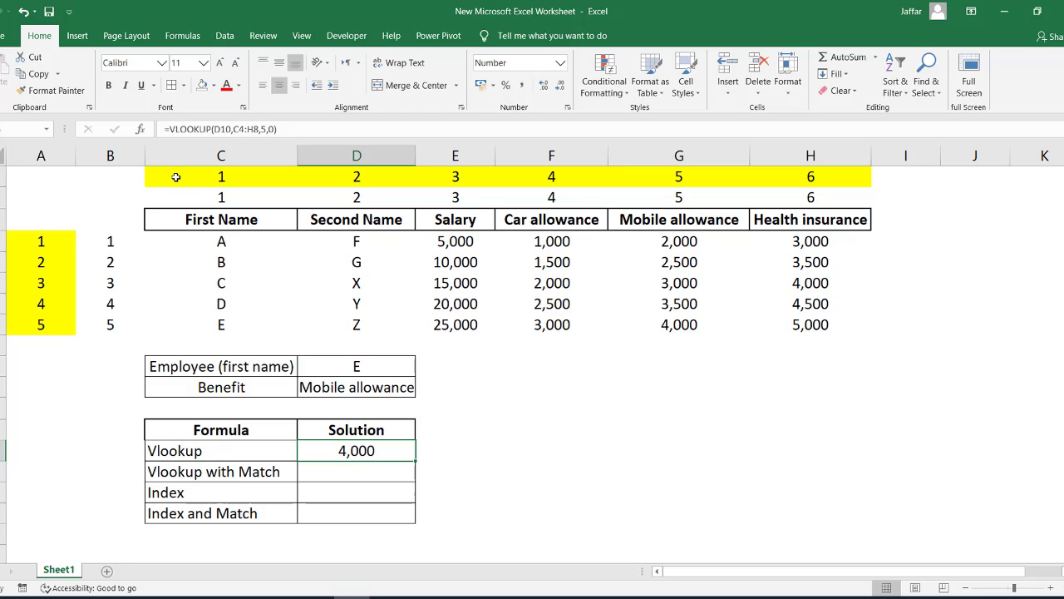
{"action": "left_click_drag", "start_coordinate": [176, 177], "coordinate": [831, 177]}
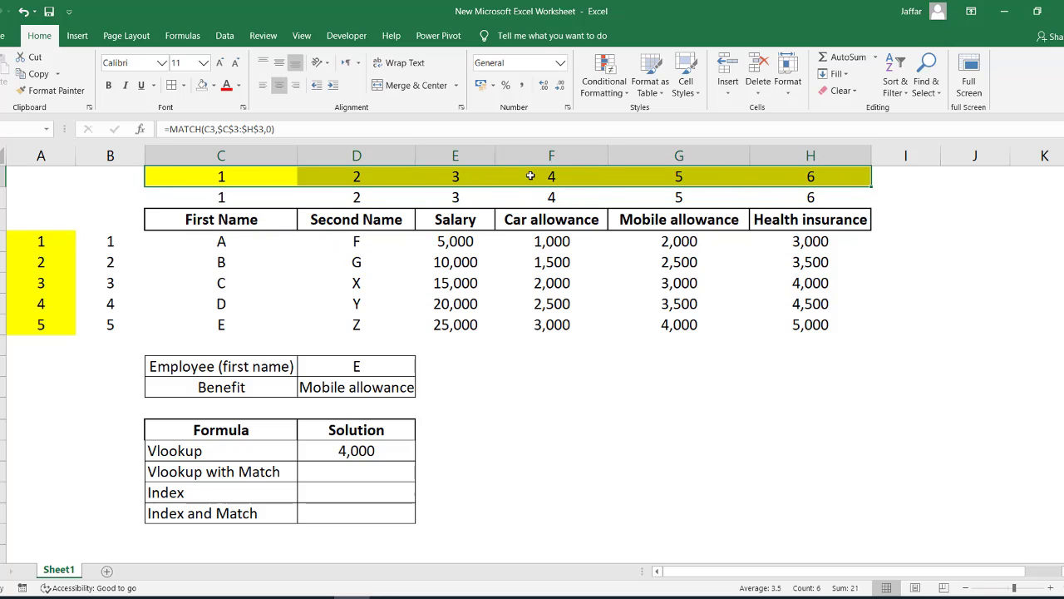
Step: Enter a MATCH formula in F12 that finds the benefit in D11 within headers C3:H3, using match type 0
{"action": "left_click", "coordinate": [363, 192]}
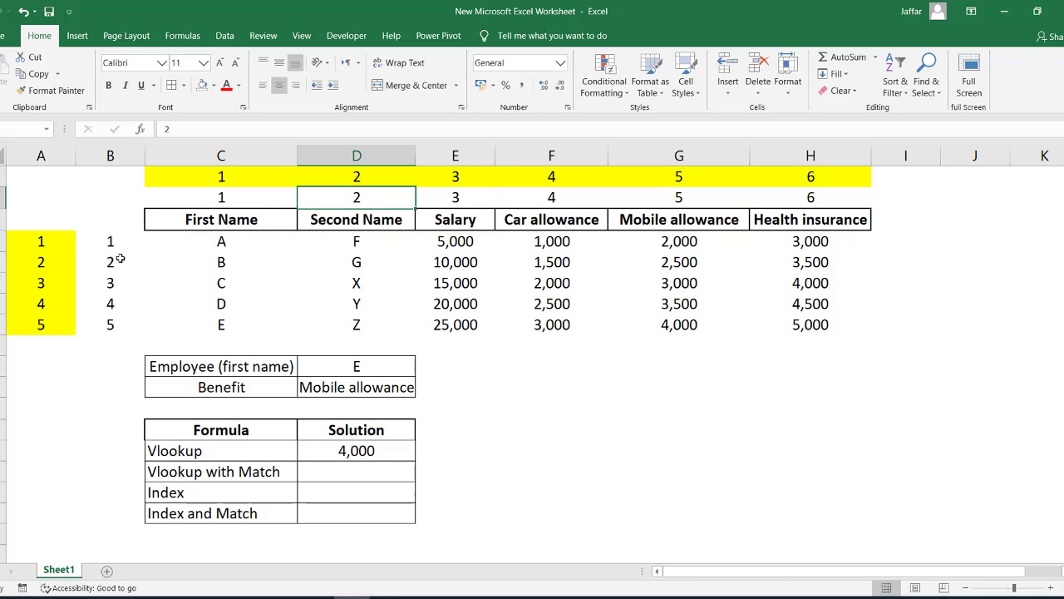
{"action": "left_click_drag", "start_coordinate": [115, 245], "coordinate": [118, 324]}
{"action": "left_click", "coordinate": [549, 407]}
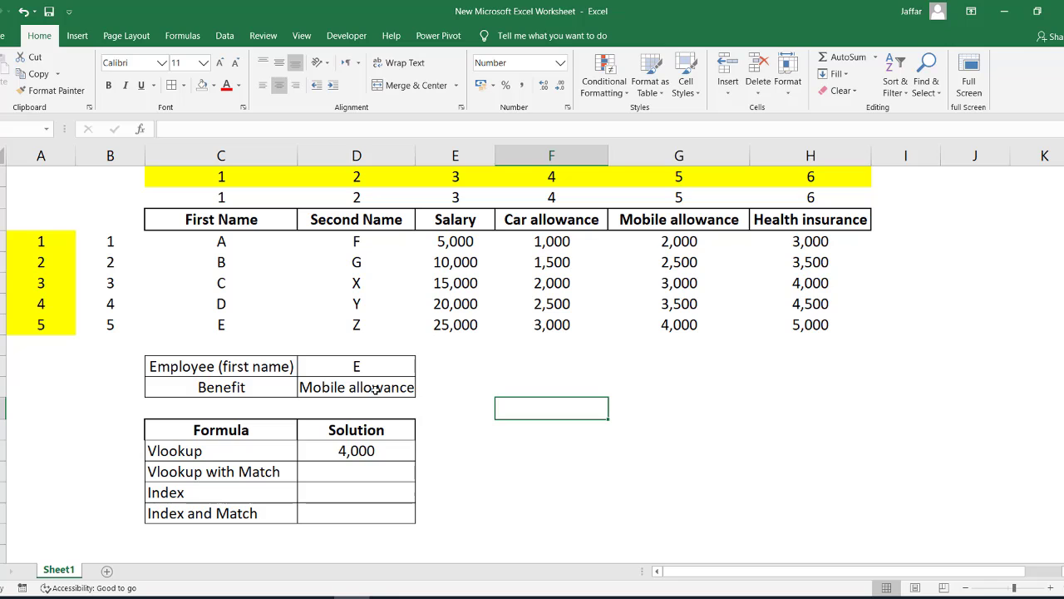
{"action": "type", "text": "="}
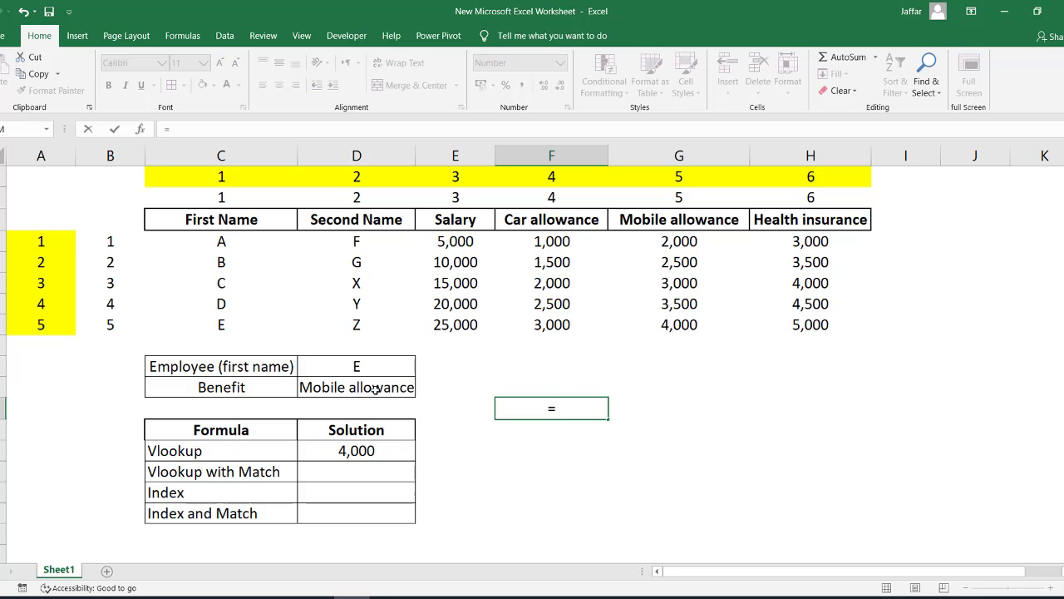
{"action": "type", "text": "match"}
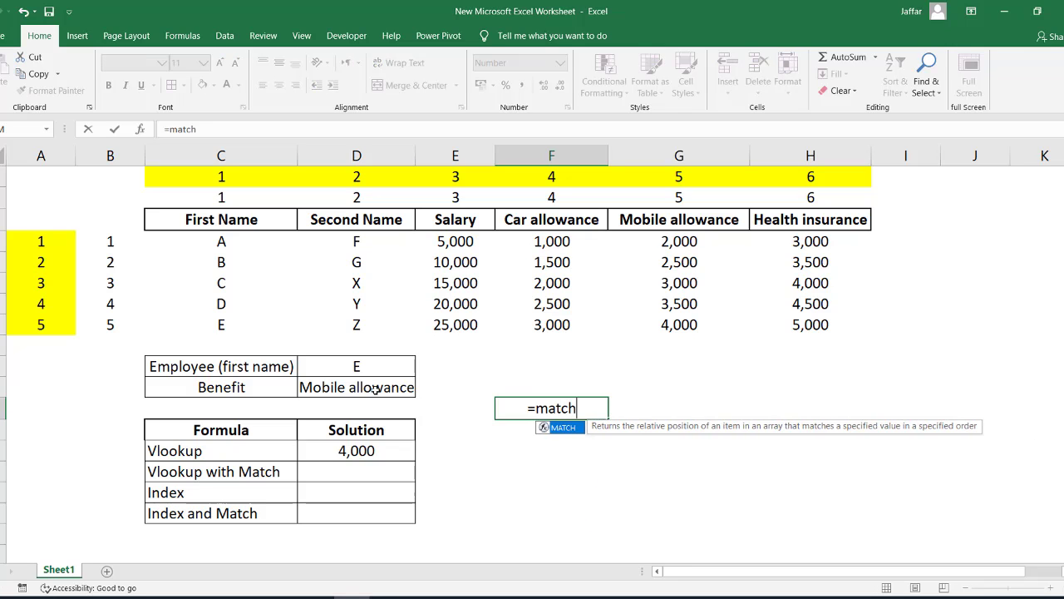
{"action": "key", "text": "Tab"}
{"action": "left_click", "coordinate": [371, 387]}
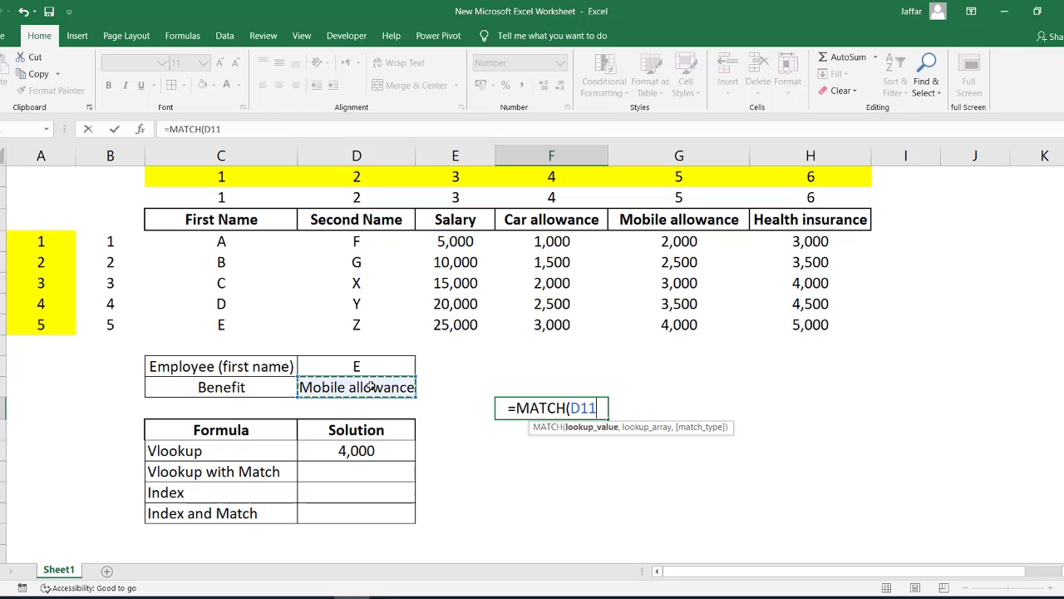
{"action": "type", "text": ","}
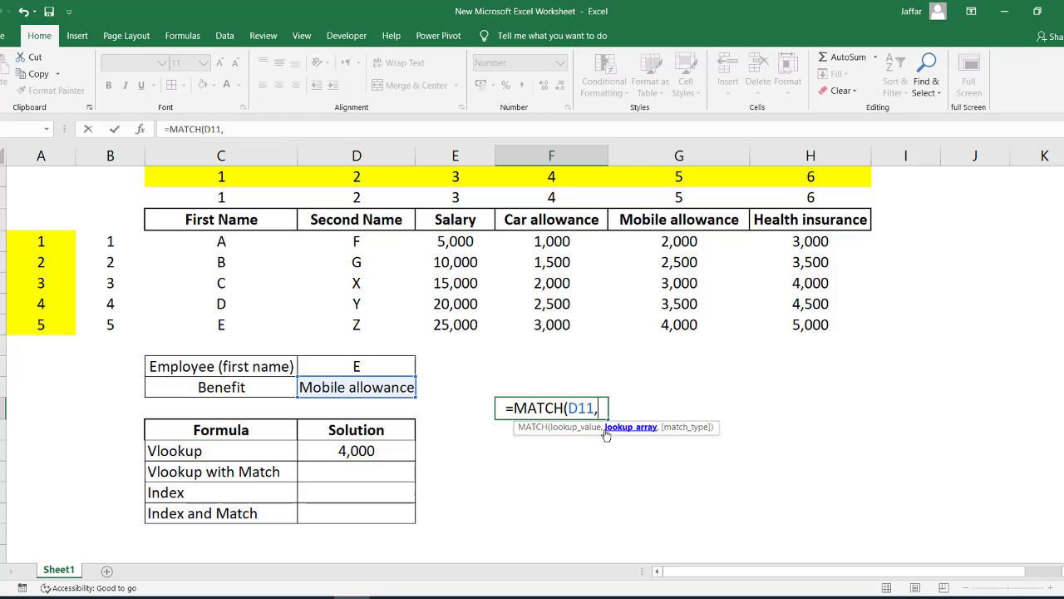
{"action": "left_click", "coordinate": [231, 221]}
{"action": "left_click_drag", "start_coordinate": [331, 219], "coordinate": [758, 223]}
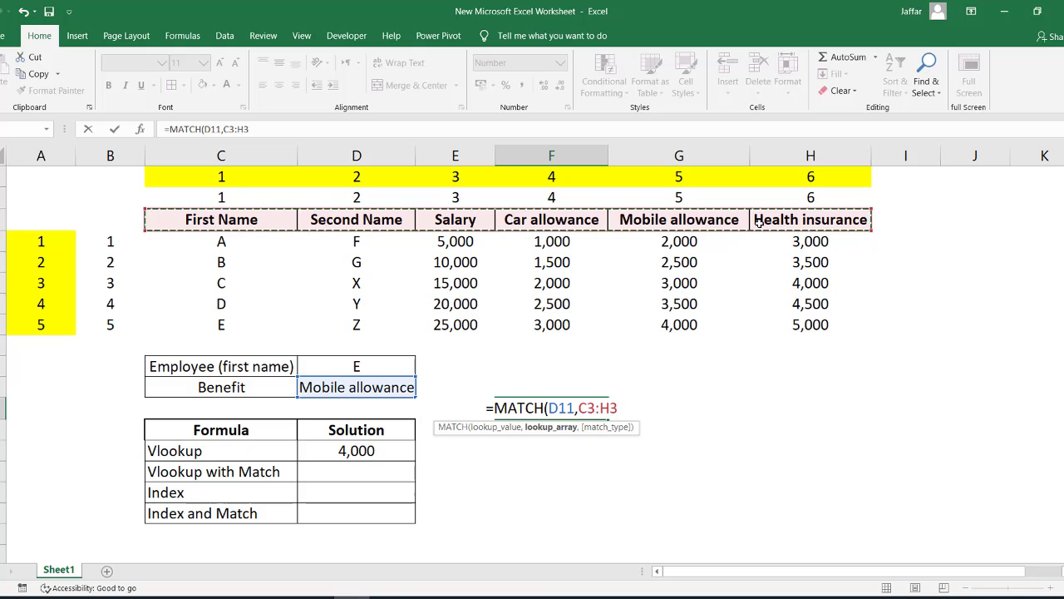
{"action": "type", "text": ",0"}
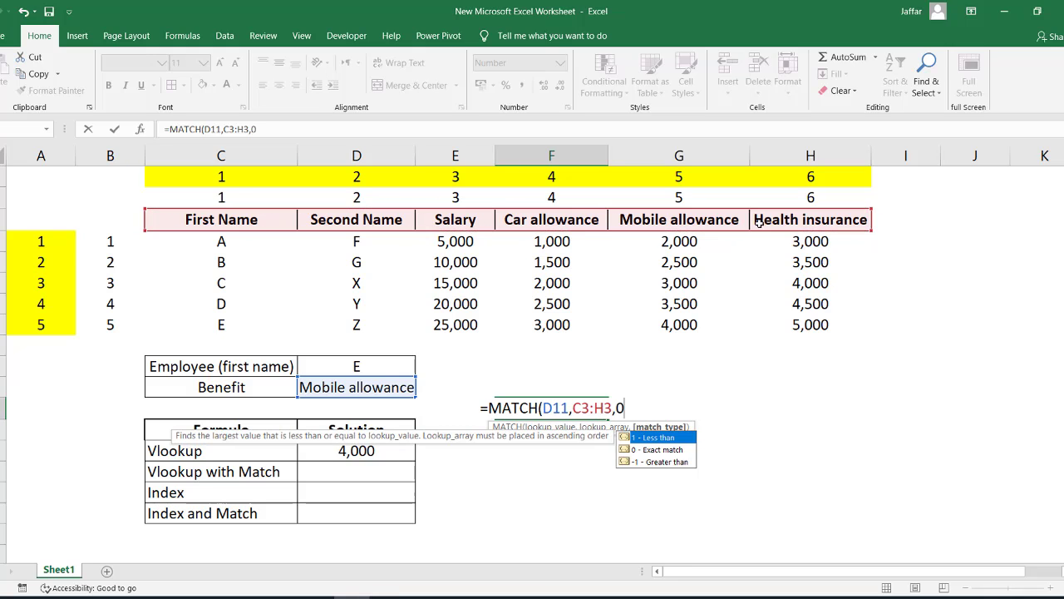
{"action": "type", "text": ")"}
{"action": "key", "text": "Return"}
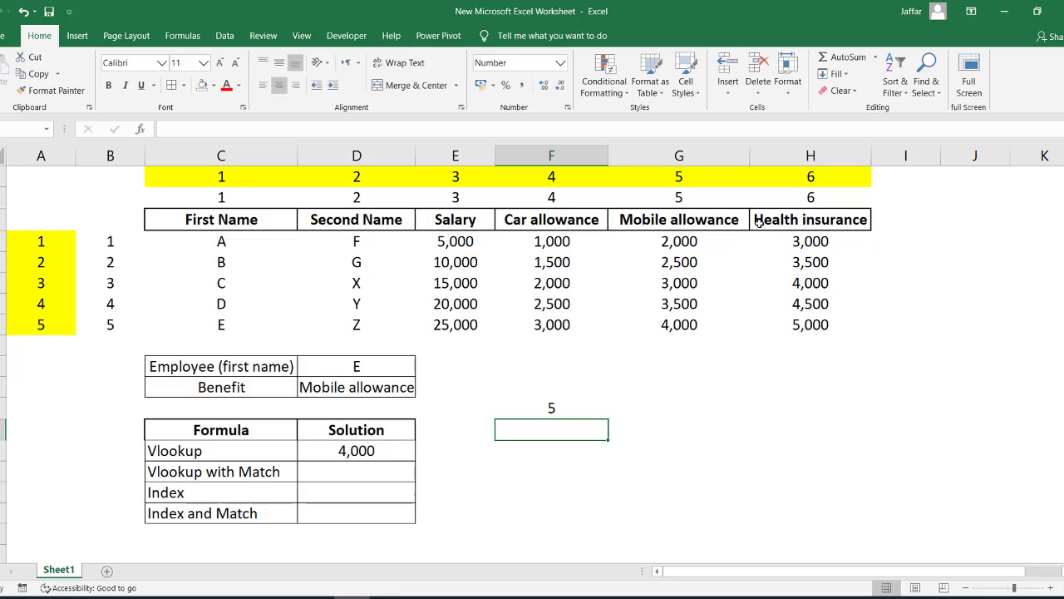
Step: Compare the MATCH formula in F12 with those in the yellow row above the headers and in yellow cell A4
{"action": "left_click", "coordinate": [562, 407]}
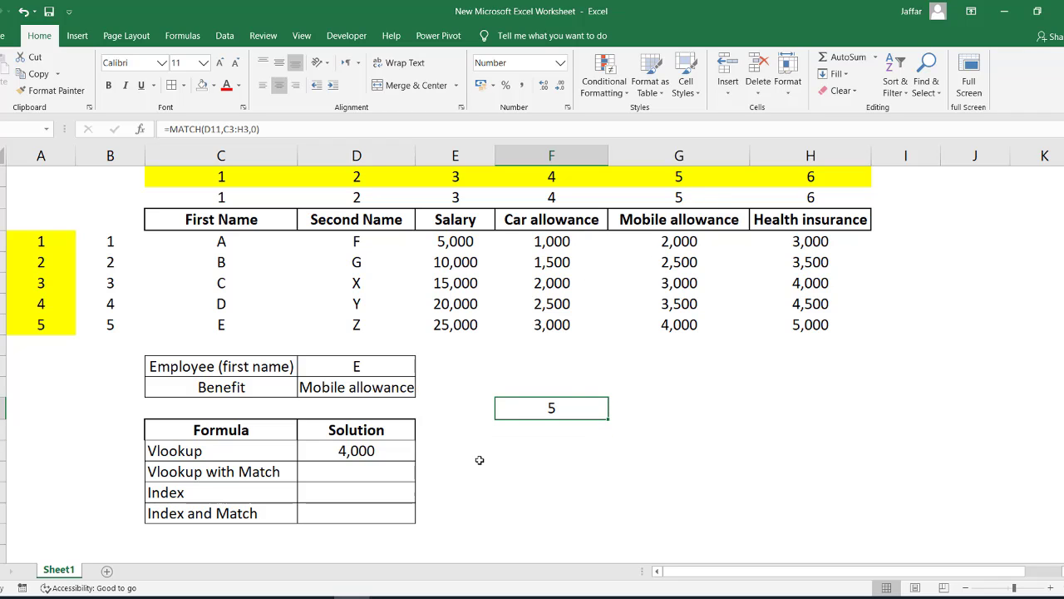
{"action": "left_click", "coordinate": [479, 175]}
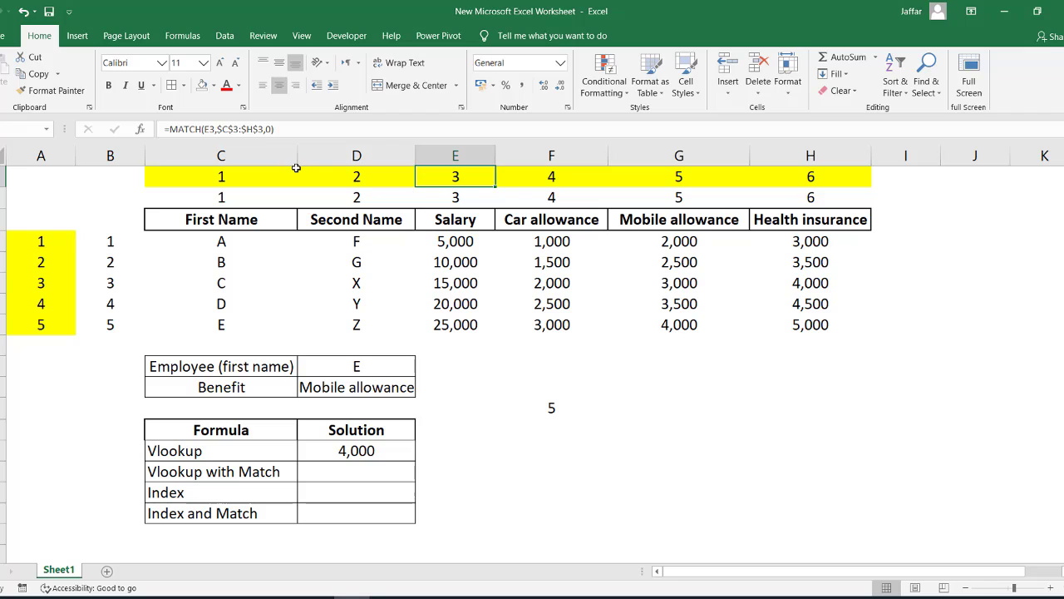
{"action": "left_click", "coordinate": [342, 177]}
{"action": "left_click", "coordinate": [243, 175]}
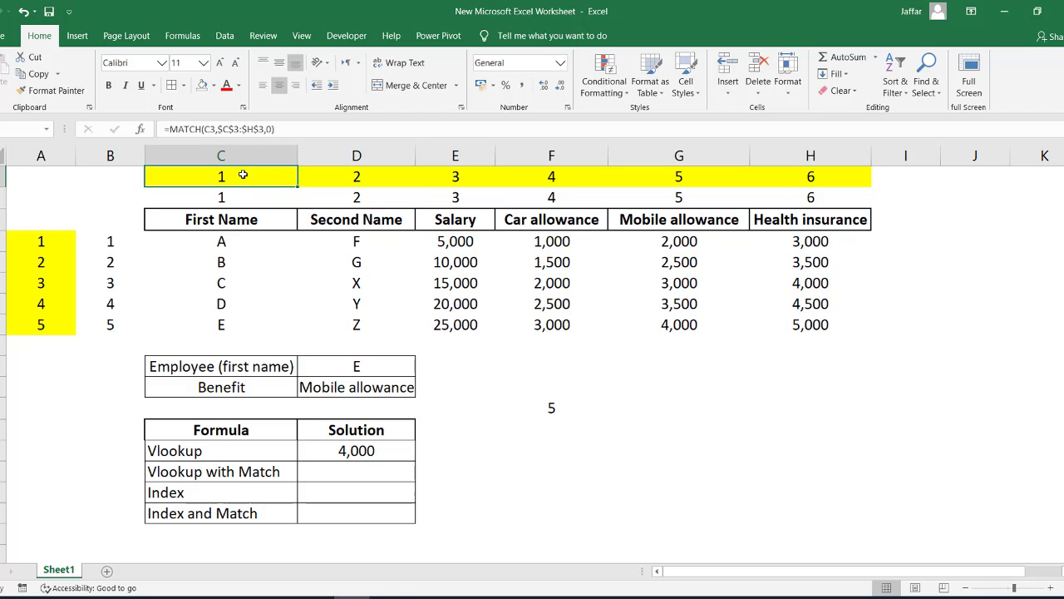
{"action": "left_click", "coordinate": [45, 241]}
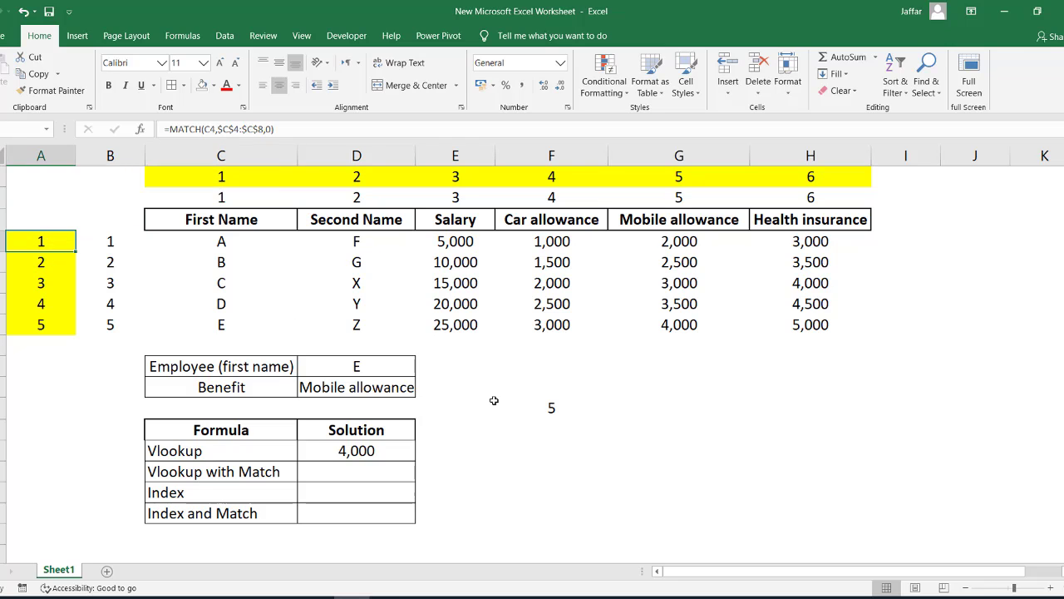
Step: Replace F12's formula with a MATCH that finds the employee in D10 within first names C4:C8, using match type 0
{"action": "left_click", "coordinate": [547, 407]}
{"action": "type", "text": "="}
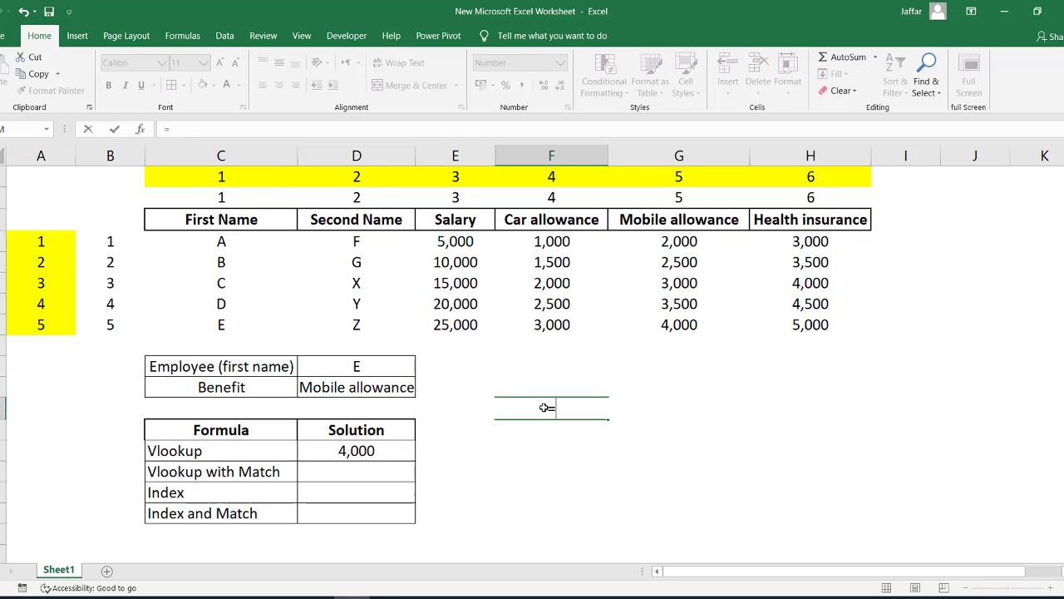
{"action": "type", "text": "matc"}
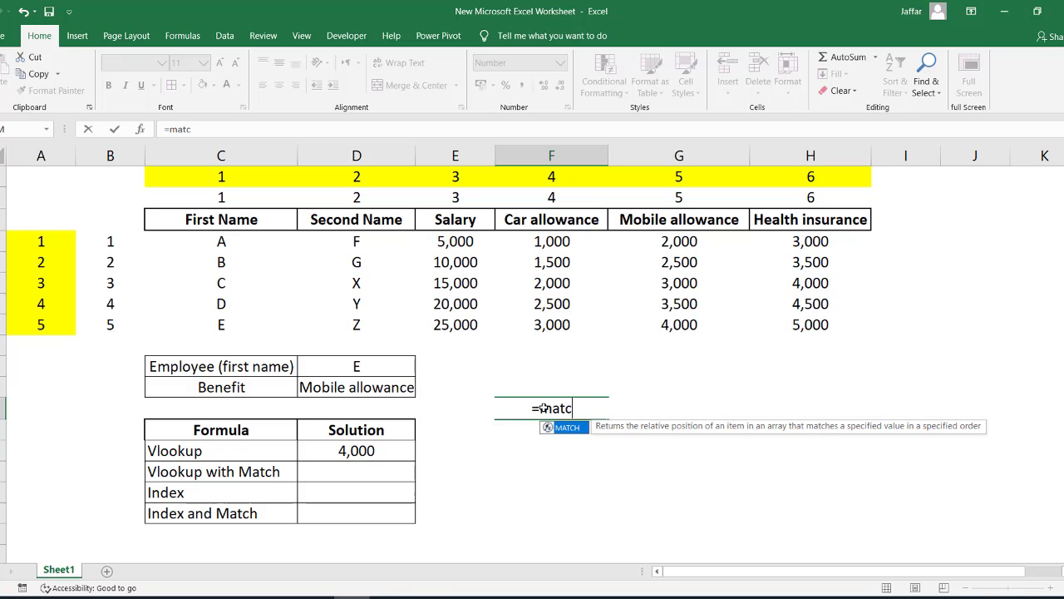
{"action": "key", "text": "Tab"}
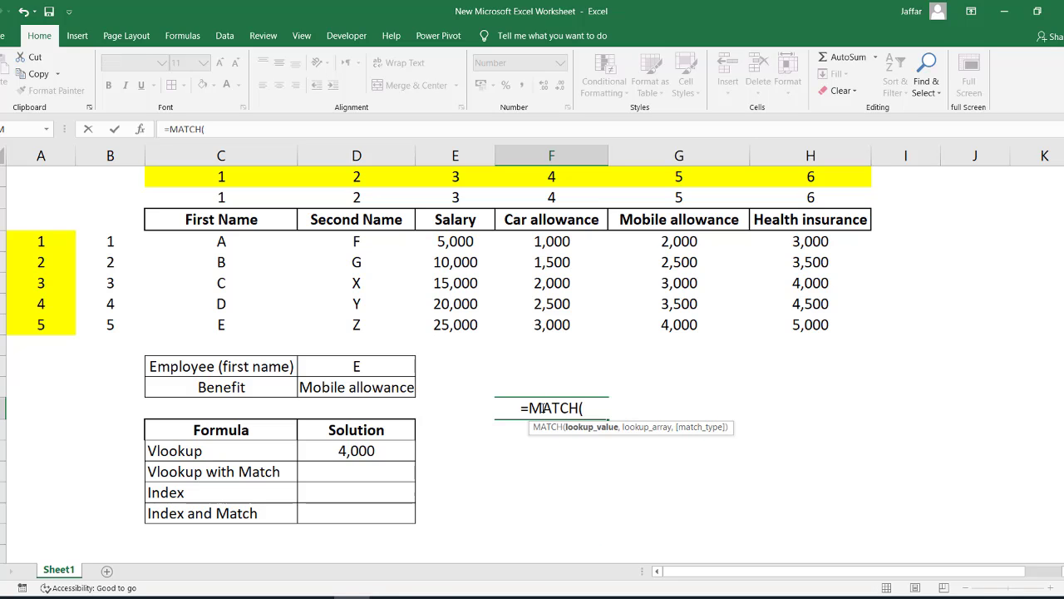
{"action": "left_click", "coordinate": [376, 366]}
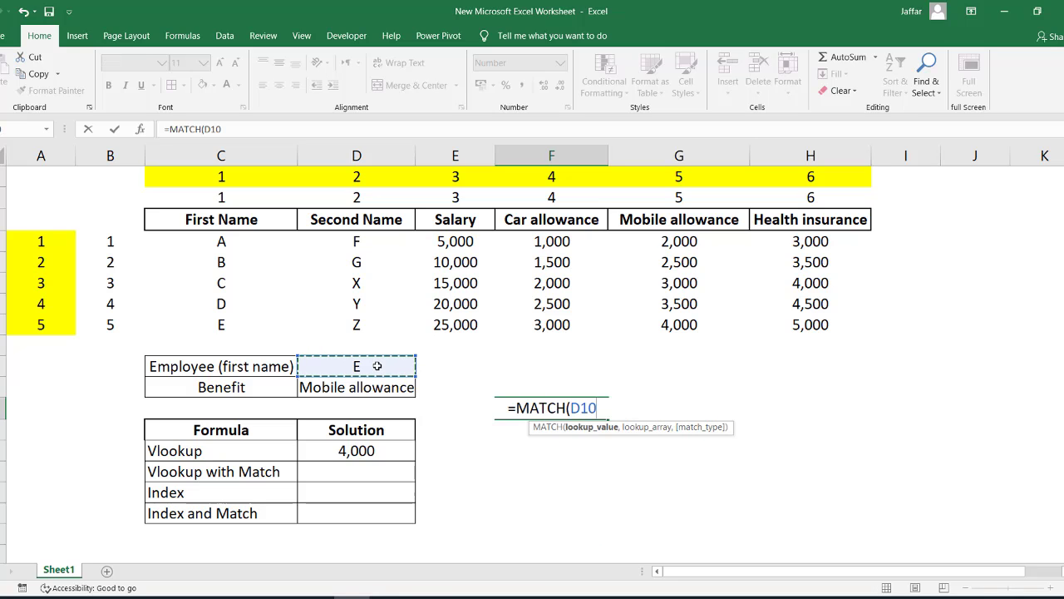
{"action": "type", "text": ","}
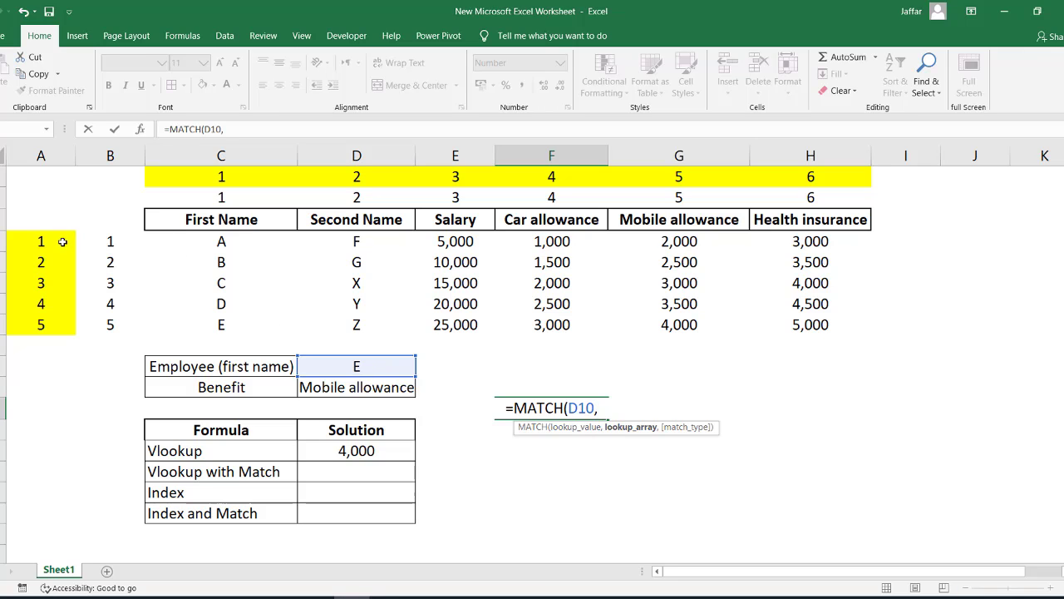
{"action": "left_click_drag", "start_coordinate": [241, 240], "coordinate": [250, 321]}
{"action": "type", "text": ",0)"}
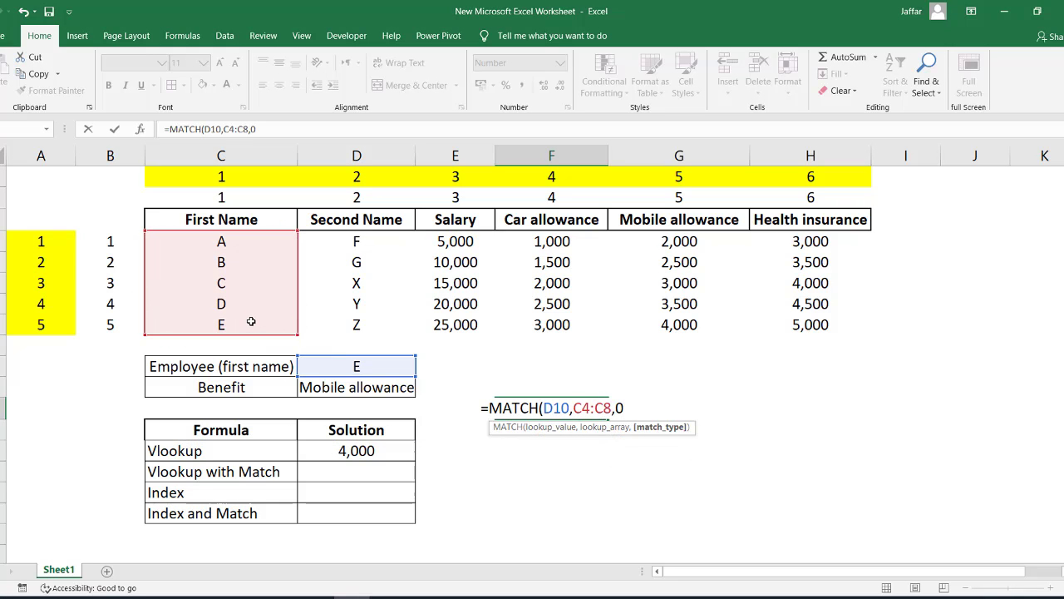
{"action": "key", "text": "Return"}
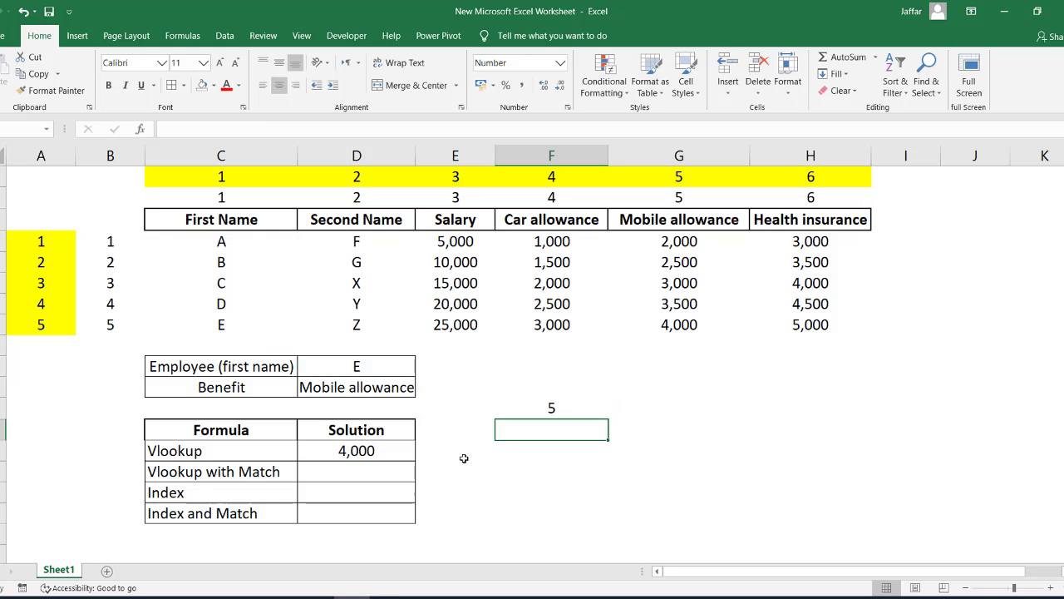
{"action": "left_click", "coordinate": [549, 407]}
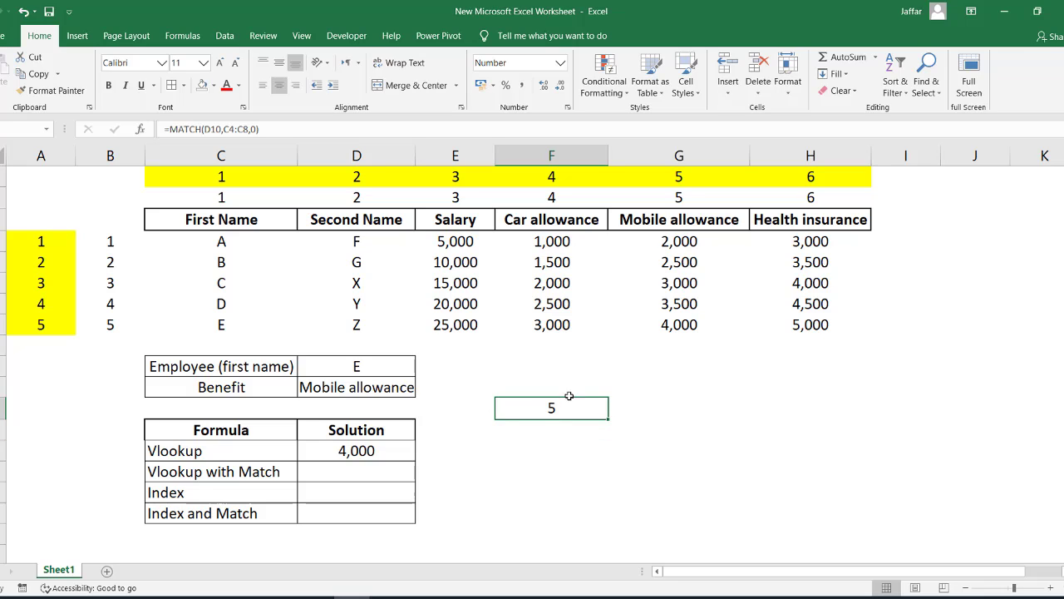
Step: Start a VLOOKUP formula in the Vlookup with Match solution cell with lookup value D10 and table array C4:H8
{"action": "left_click", "coordinate": [370, 468]}
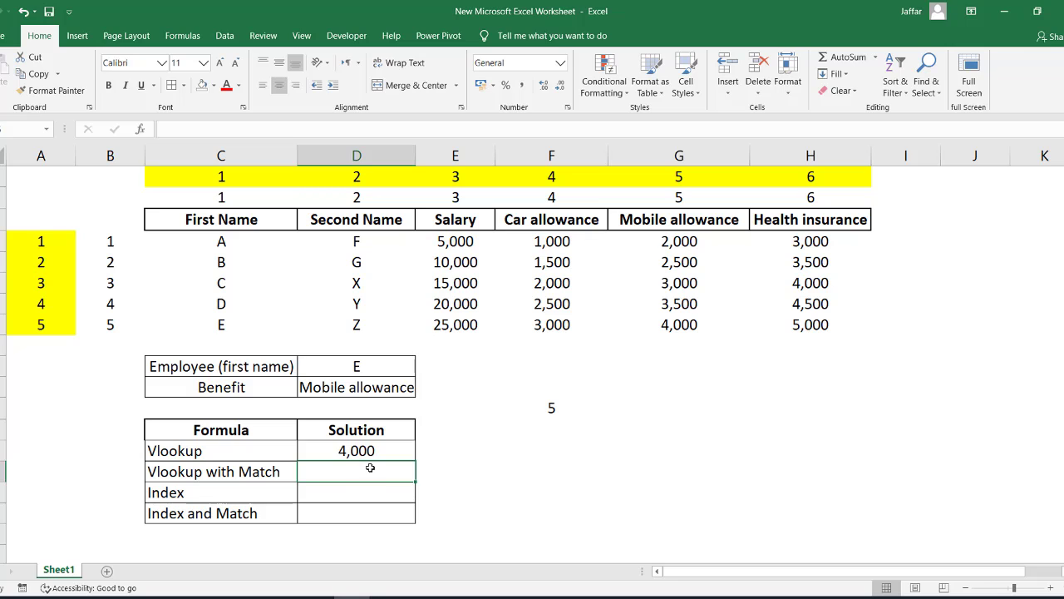
{"action": "type", "text": "=vloo"}
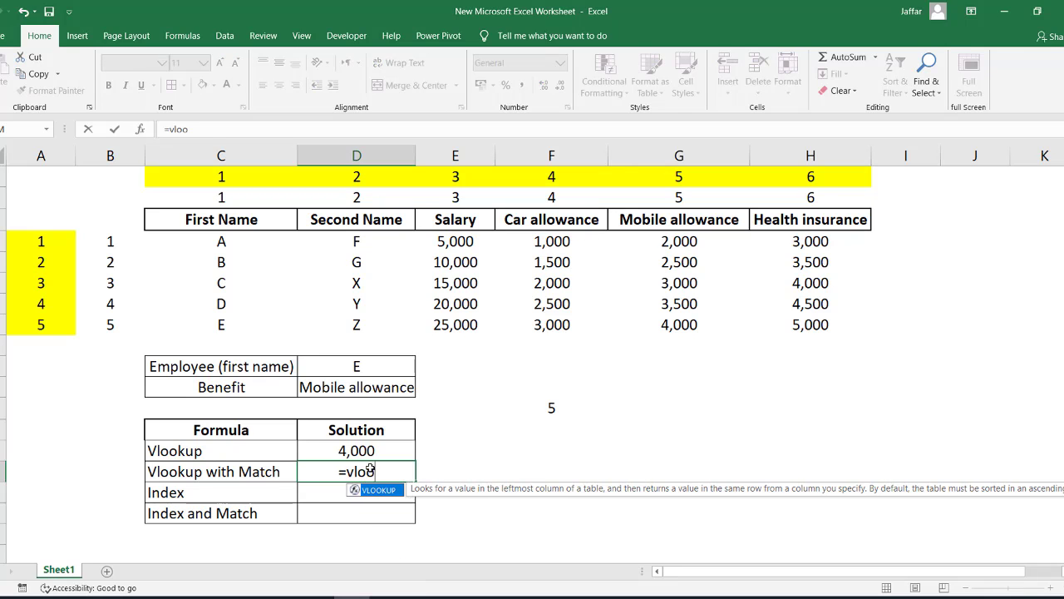
{"action": "key", "text": "Tab"}
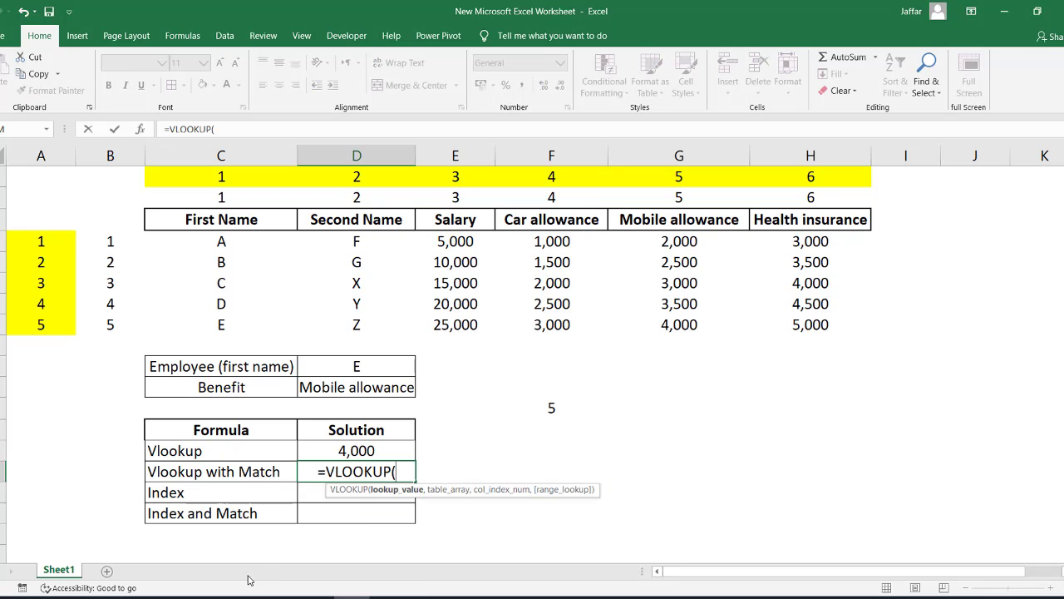
{"action": "left_click", "coordinate": [356, 366]}
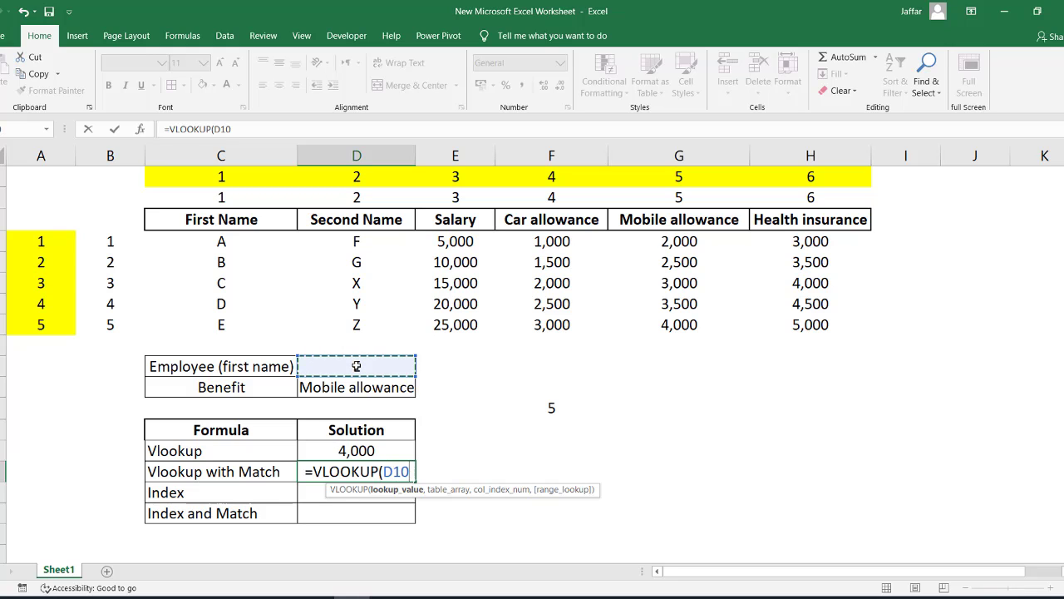
{"action": "type", "text": ","}
{"action": "left_click_drag", "start_coordinate": [246, 241], "coordinate": [790, 325]}
{"action": "type", "text": ","}
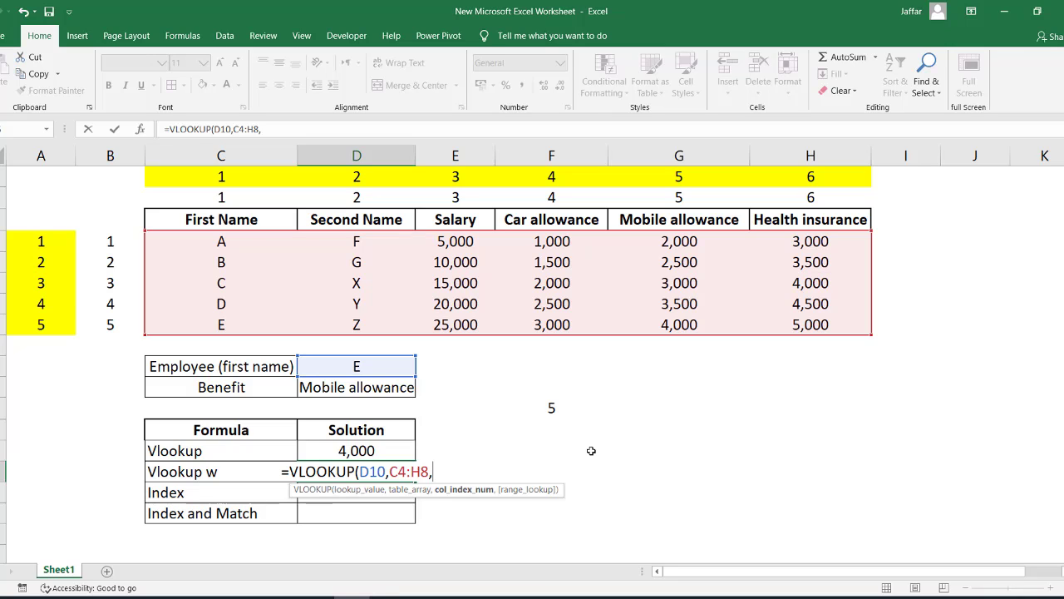
Step: Complete the VLOOKUP formula with MATCH(D11,C3:H3,0) as the column index and 0 as the range lookup
{"action": "type", "text": "ma"}
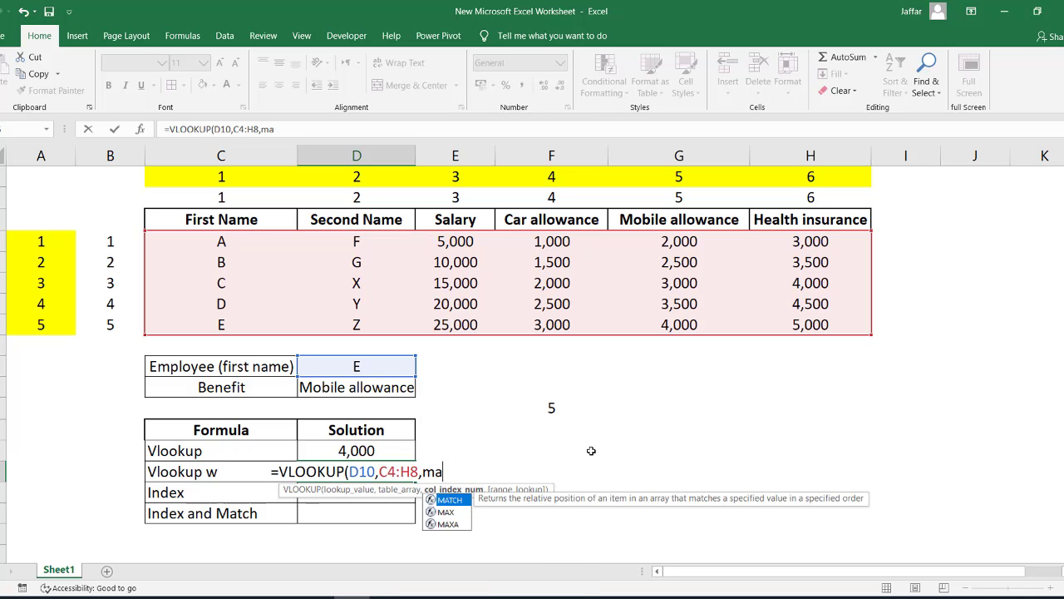
{"action": "type", "text": "tch("}
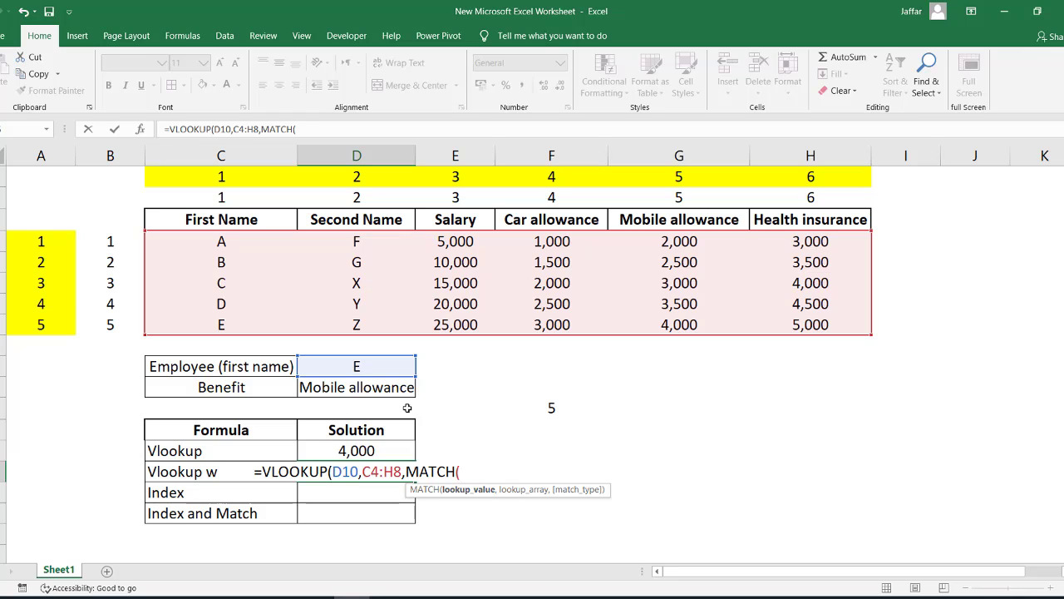
{"action": "left_click", "coordinate": [389, 387]}
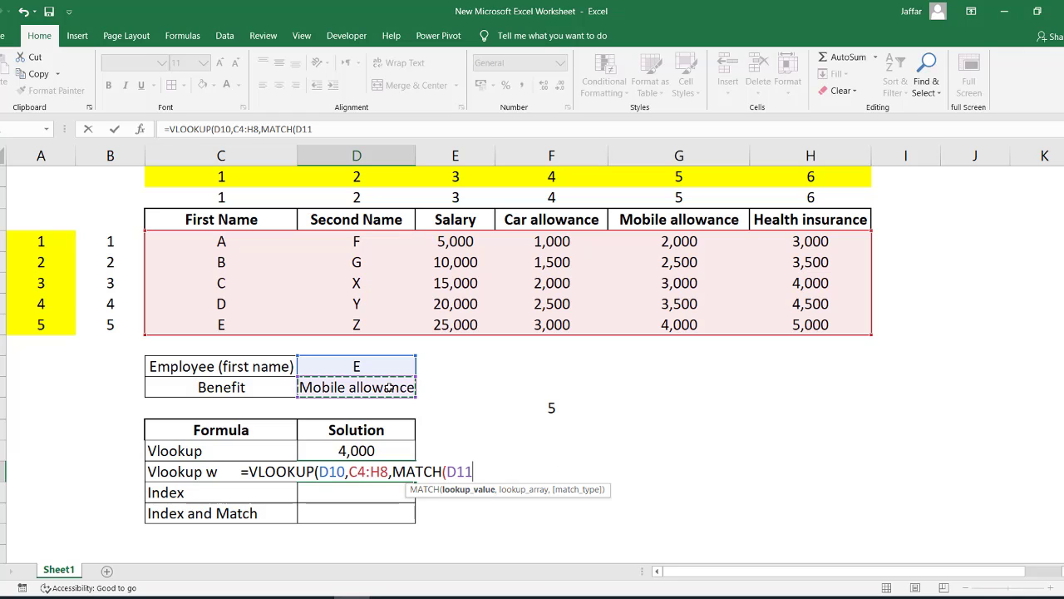
{"action": "type", "text": ","}
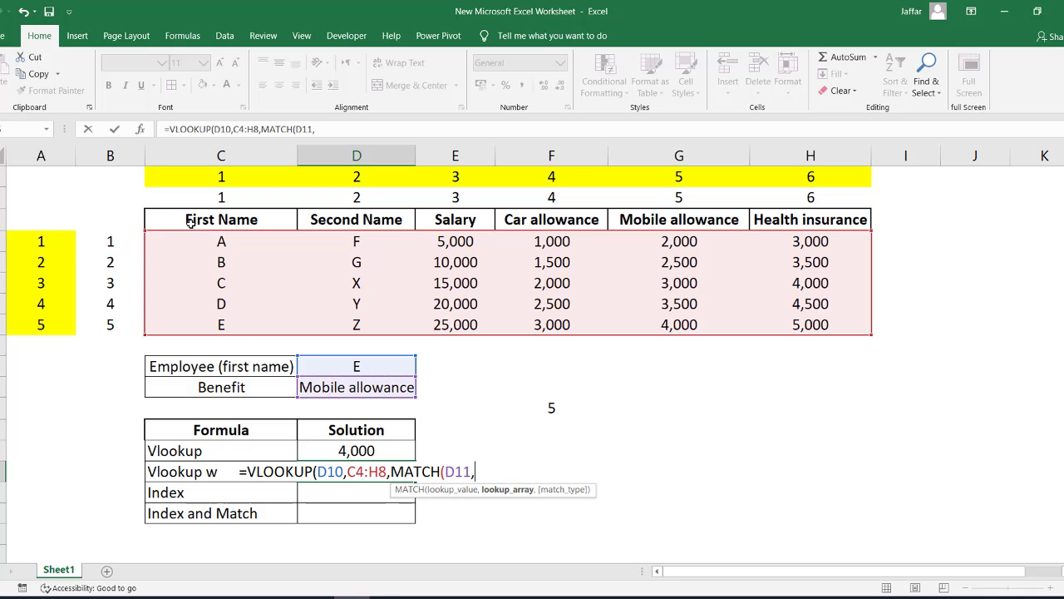
{"action": "left_click_drag", "start_coordinate": [188, 219], "coordinate": [789, 218]}
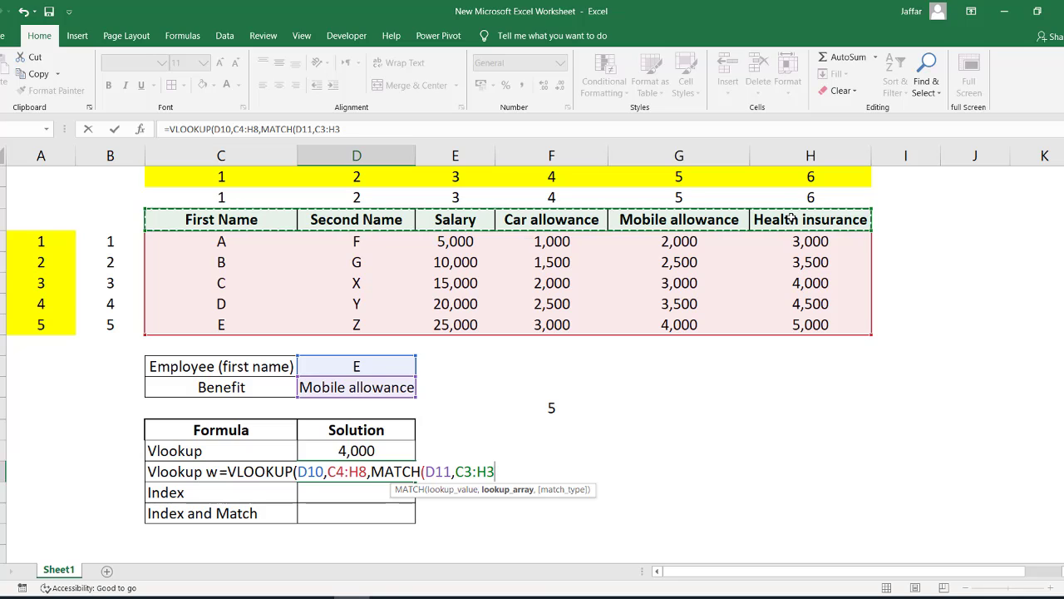
{"action": "type", "text": ",0"}
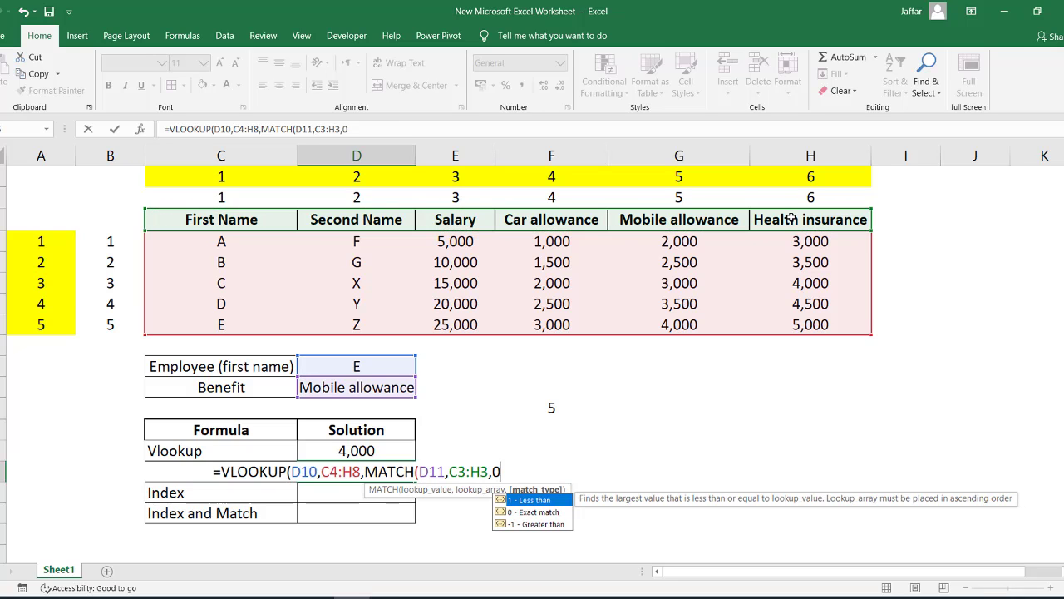
{"action": "type", "text": ")"}
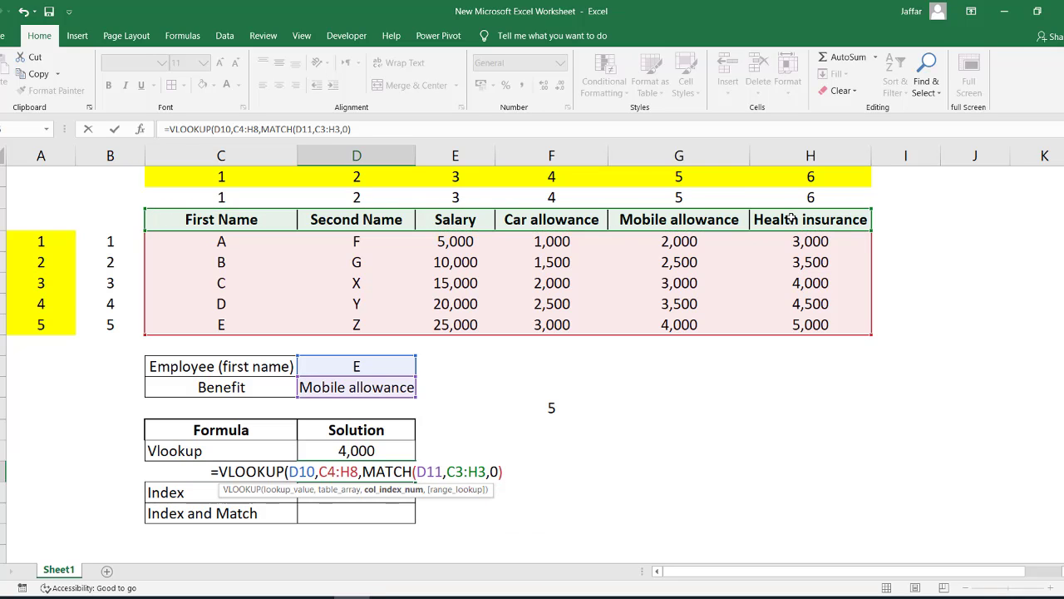
{"action": "type", "text": ","}
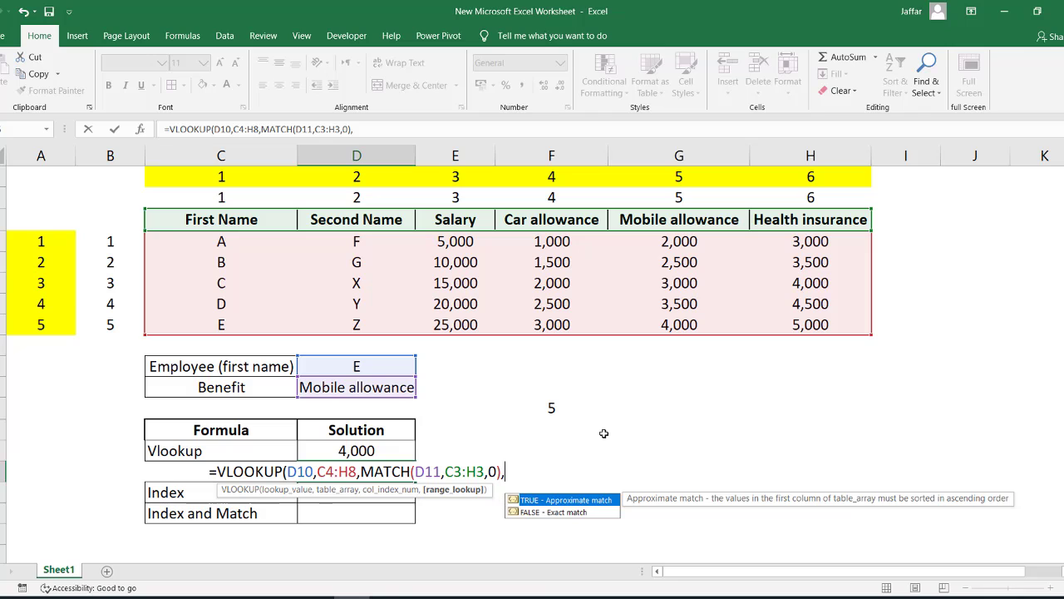
{"action": "type", "text": "0"}
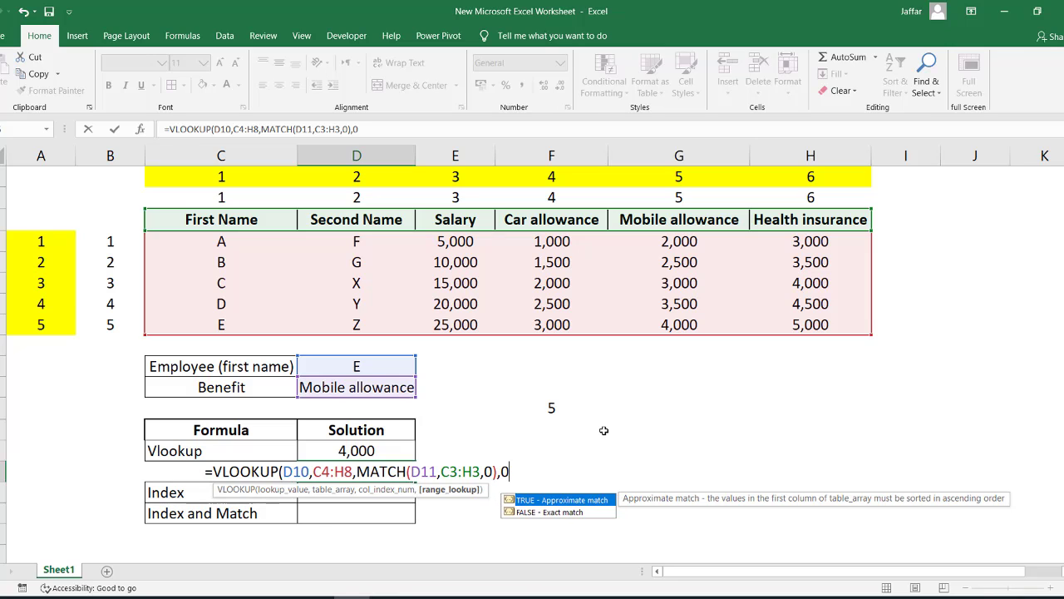
{"action": "type", "text": ")"}
{"action": "key", "text": "Return"}
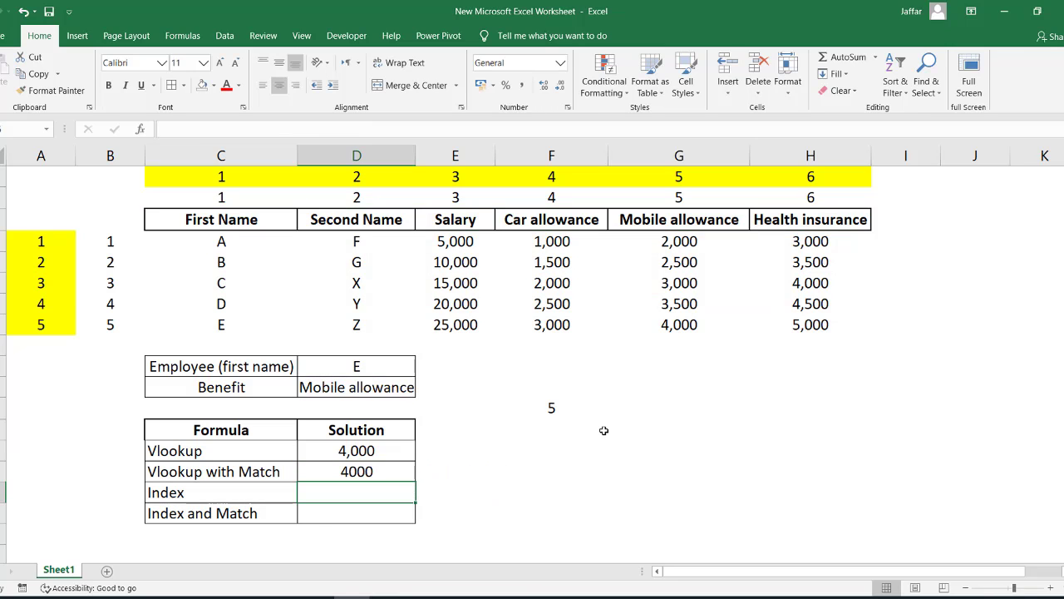
Step: Set the benefit in D11 to Salary and check the Vlookup with Match solution against employee E's salary in the table
{"action": "left_click", "coordinate": [391, 471]}
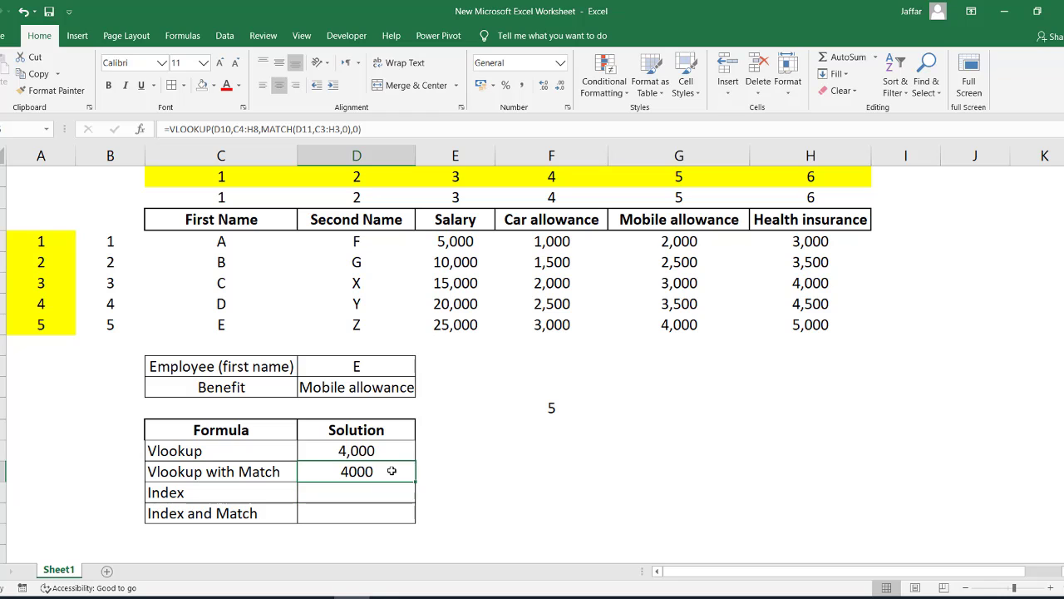
{"action": "left_click", "coordinate": [395, 389]}
{"action": "left_click", "coordinate": [423, 390]}
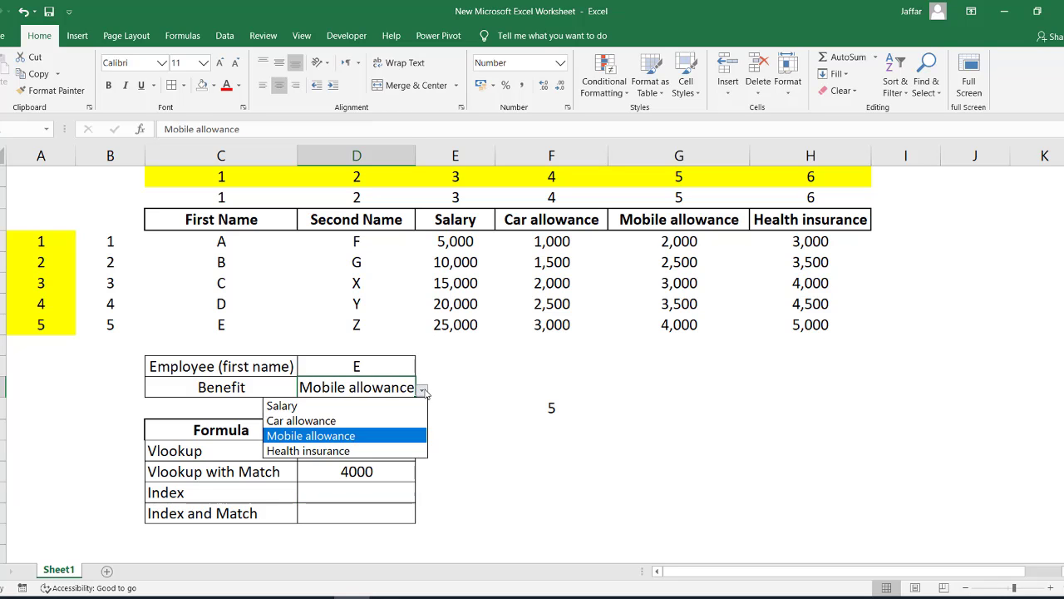
{"action": "left_click", "coordinate": [347, 409]}
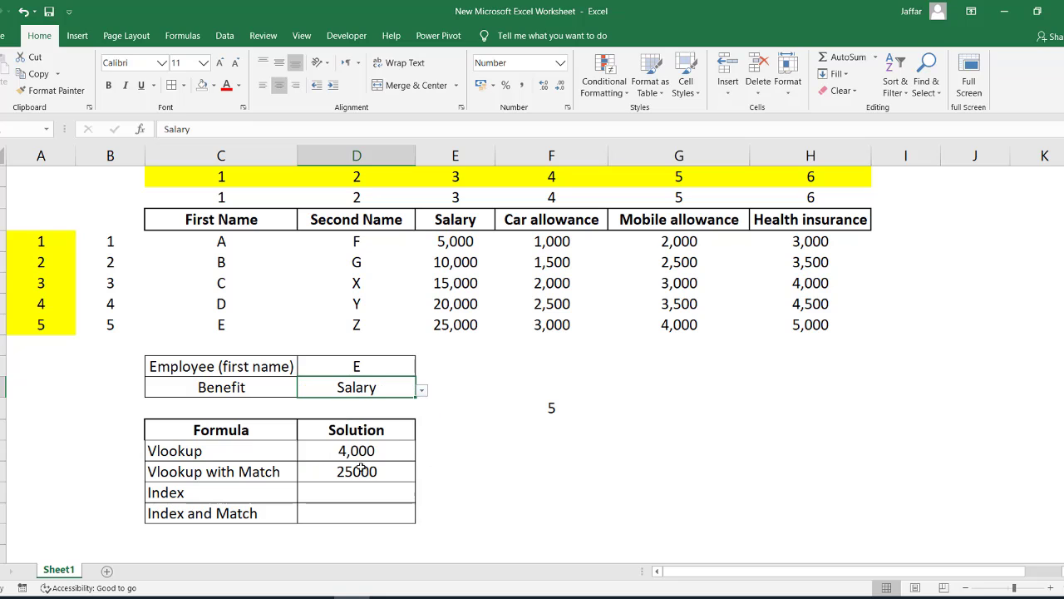
{"action": "left_click", "coordinate": [366, 468]}
{"action": "left_click", "coordinate": [454, 336]}
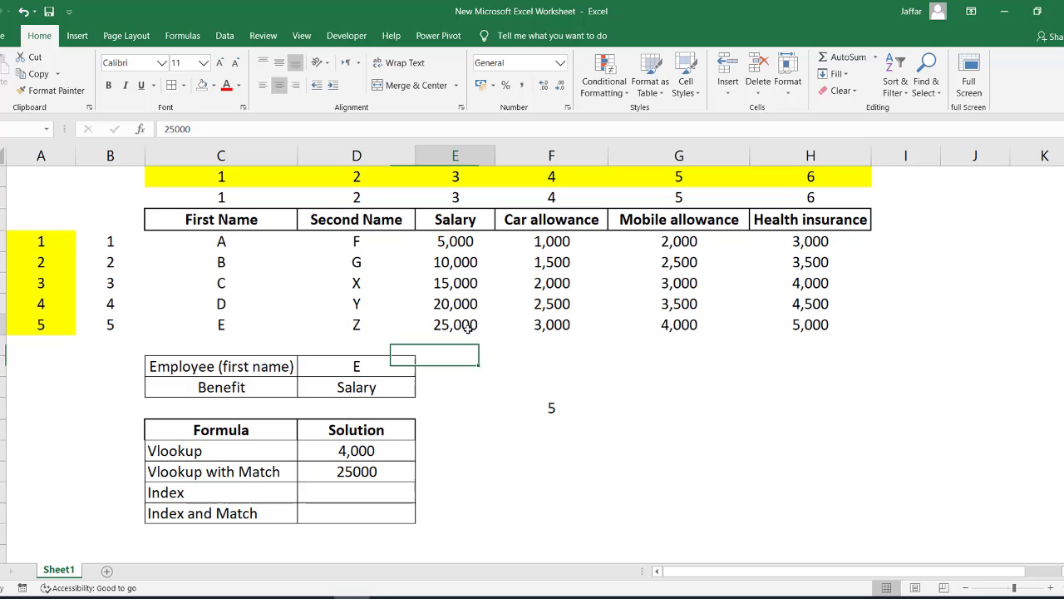
{"action": "left_click", "coordinate": [468, 328]}
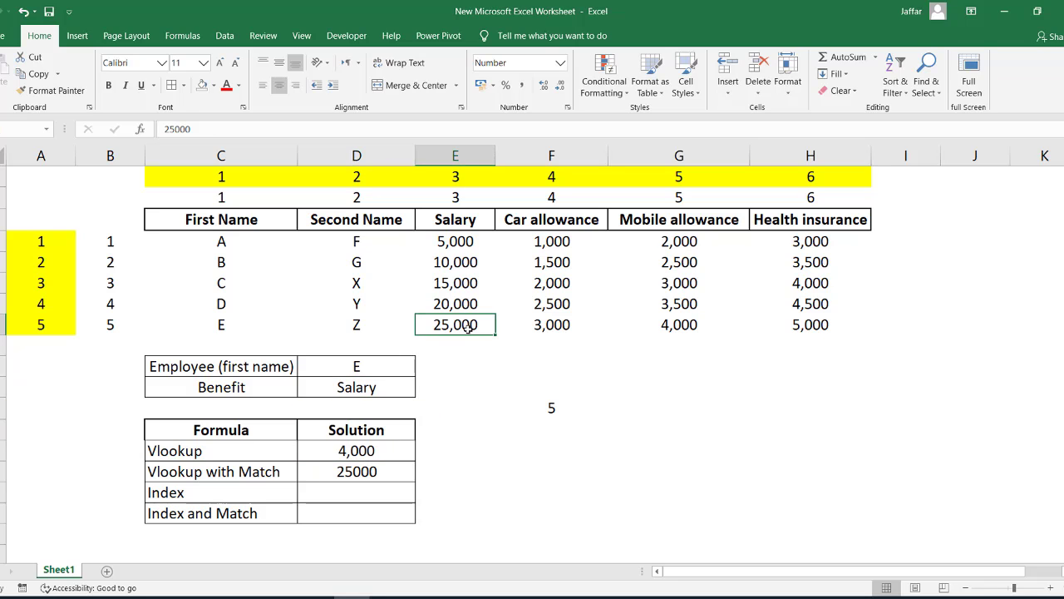
{"action": "left_click", "coordinate": [374, 472]}
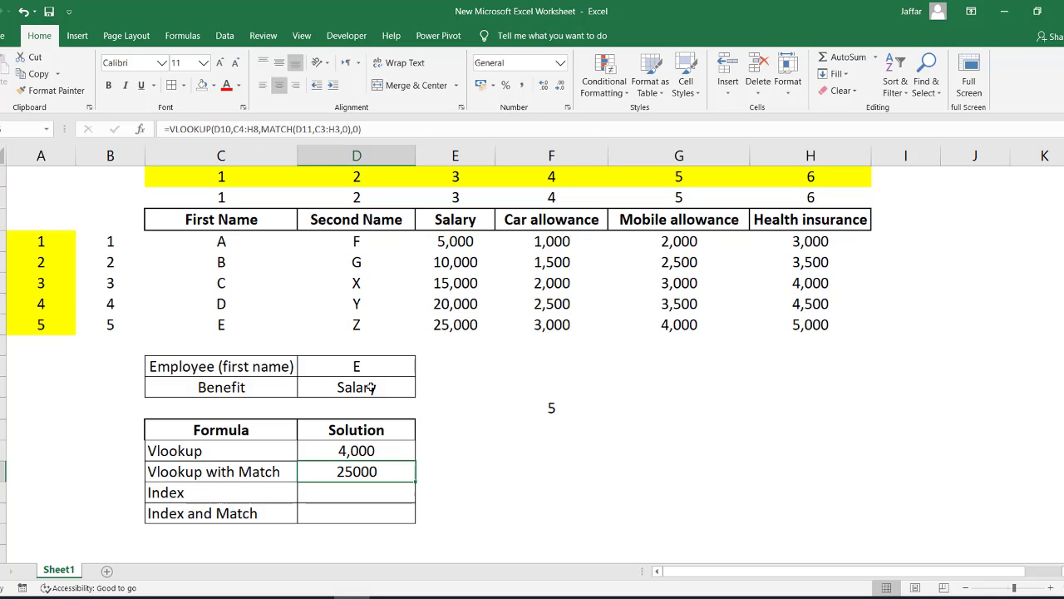
Step: Set the benefit in D11 back to Mobile allowance
{"action": "left_click", "coordinate": [409, 389]}
{"action": "left_click", "coordinate": [423, 391]}
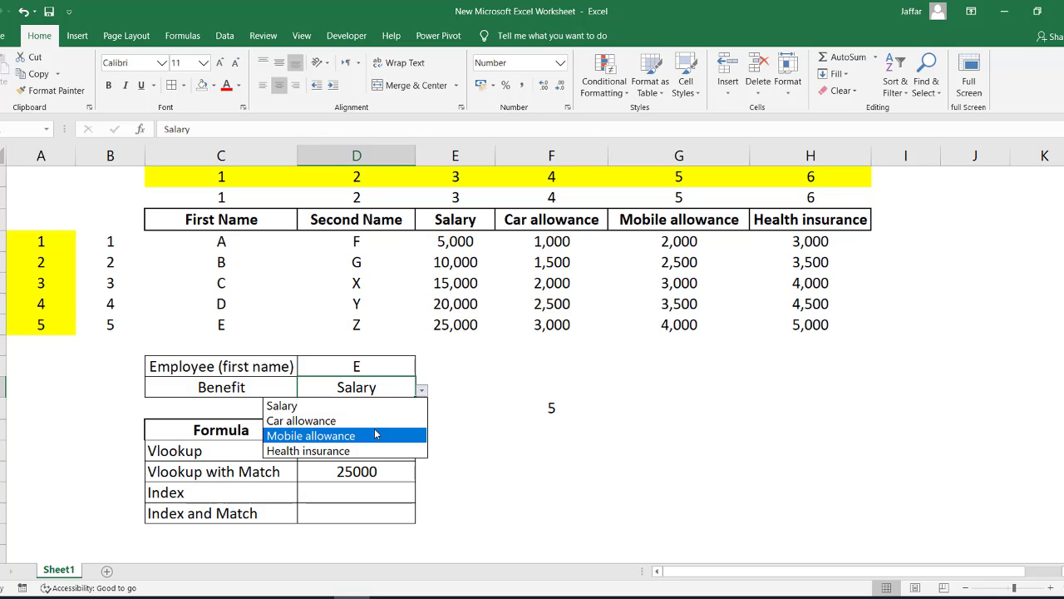
{"action": "left_click", "coordinate": [375, 434]}
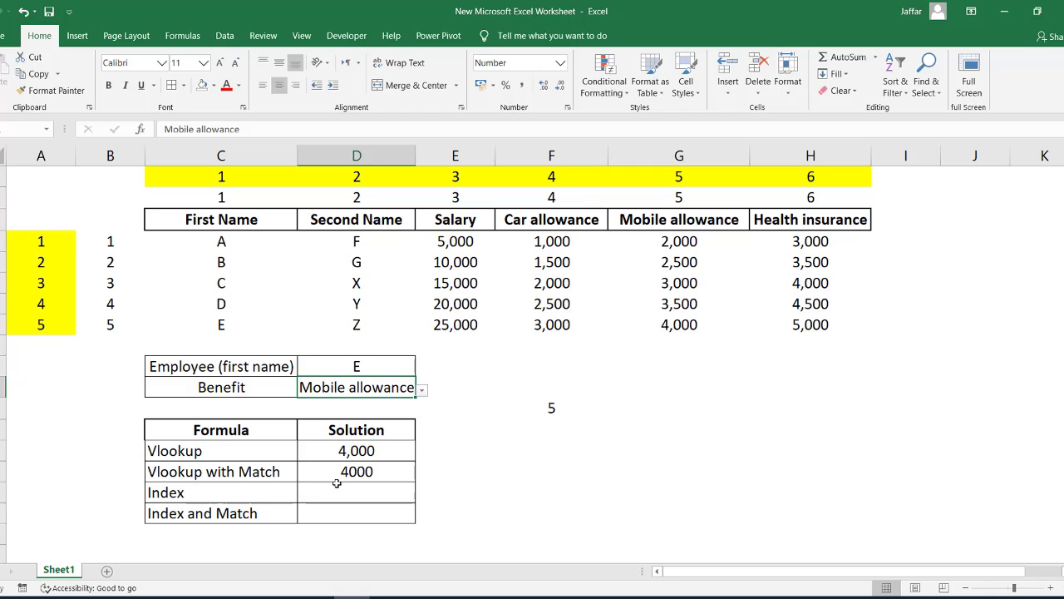
Step: Enter an INDEX formula in the Index solution cell with array C4:H8, row number 5 and column number 5
{"action": "left_click", "coordinate": [336, 483]}
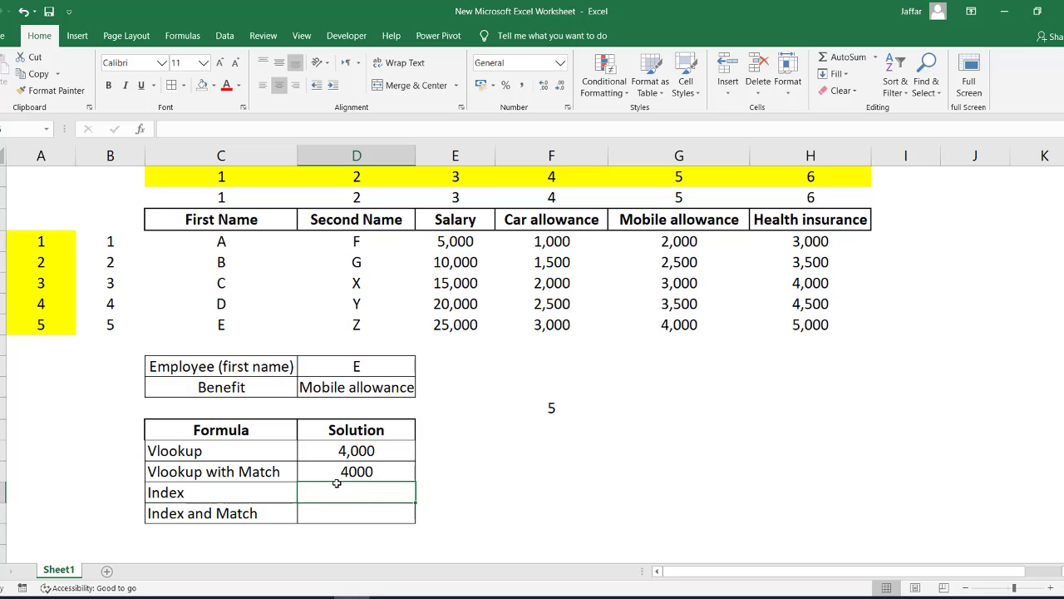
{"action": "left_click", "coordinate": [346, 388]}
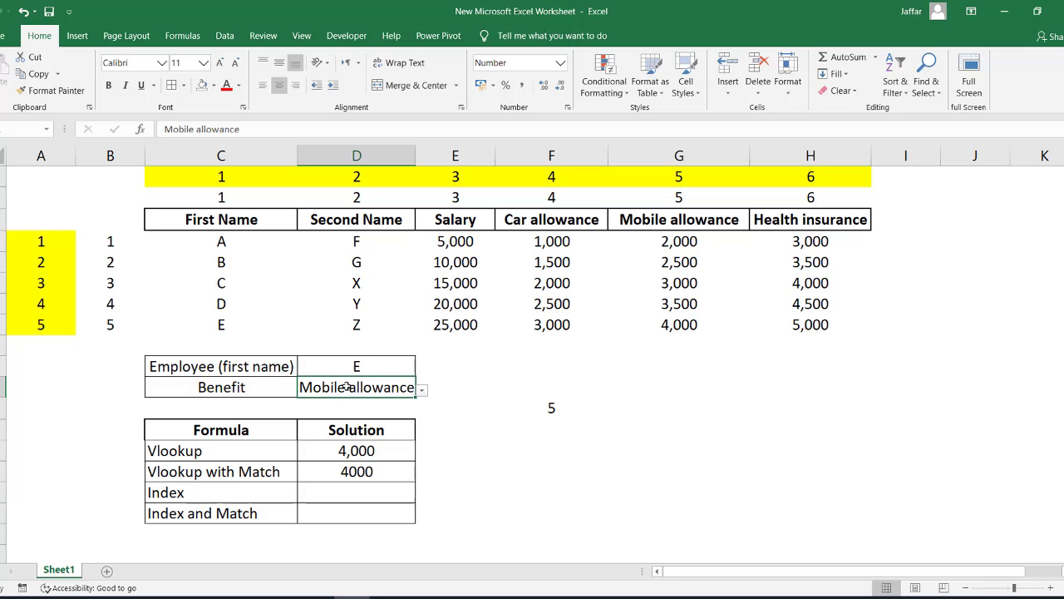
{"action": "left_click", "coordinate": [373, 366]}
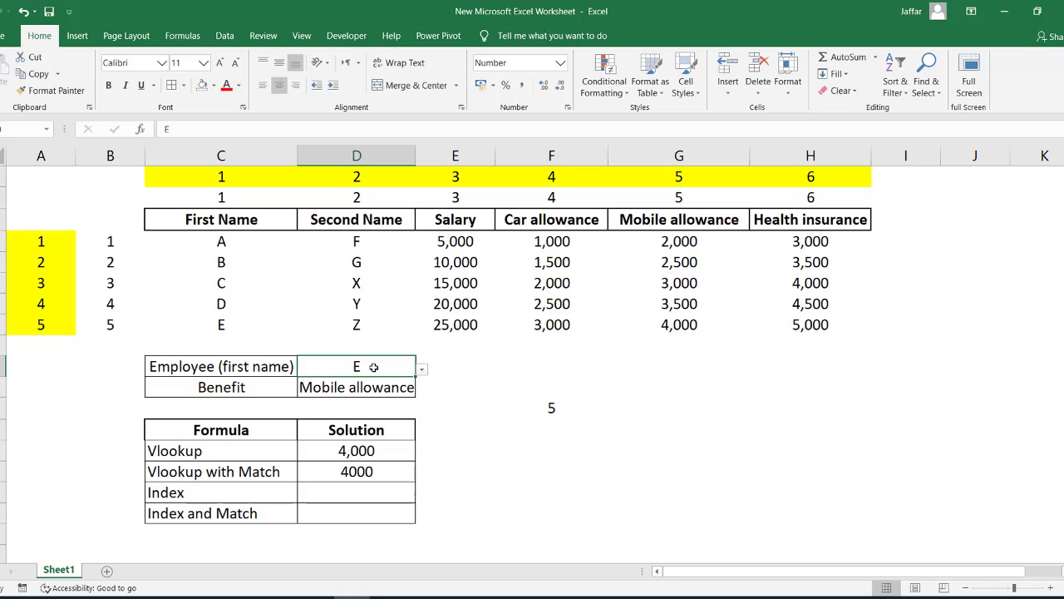
{"action": "left_click", "coordinate": [371, 491]}
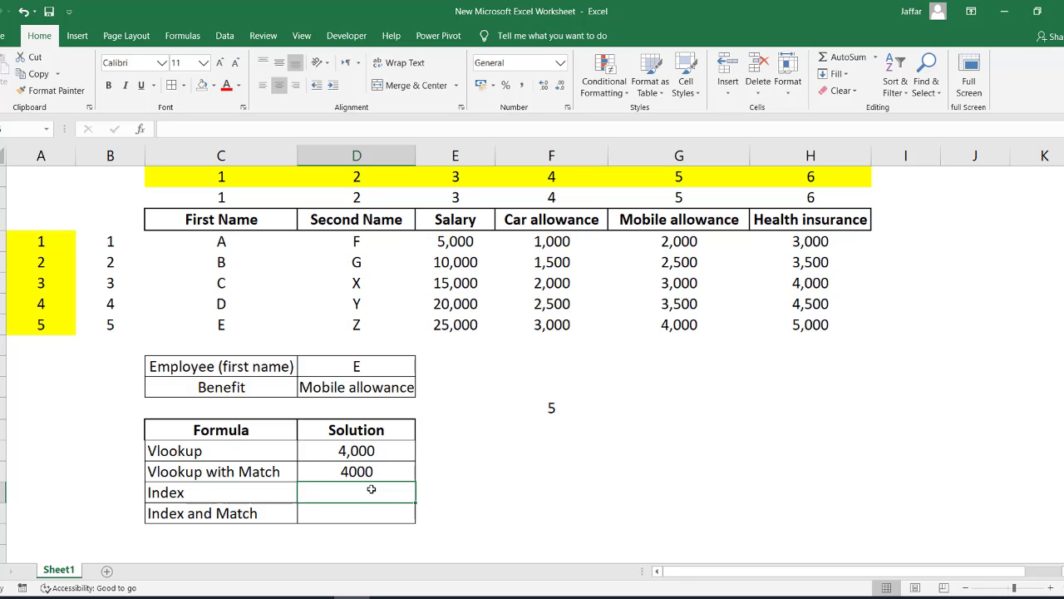
{"action": "type", "text": "=index"}
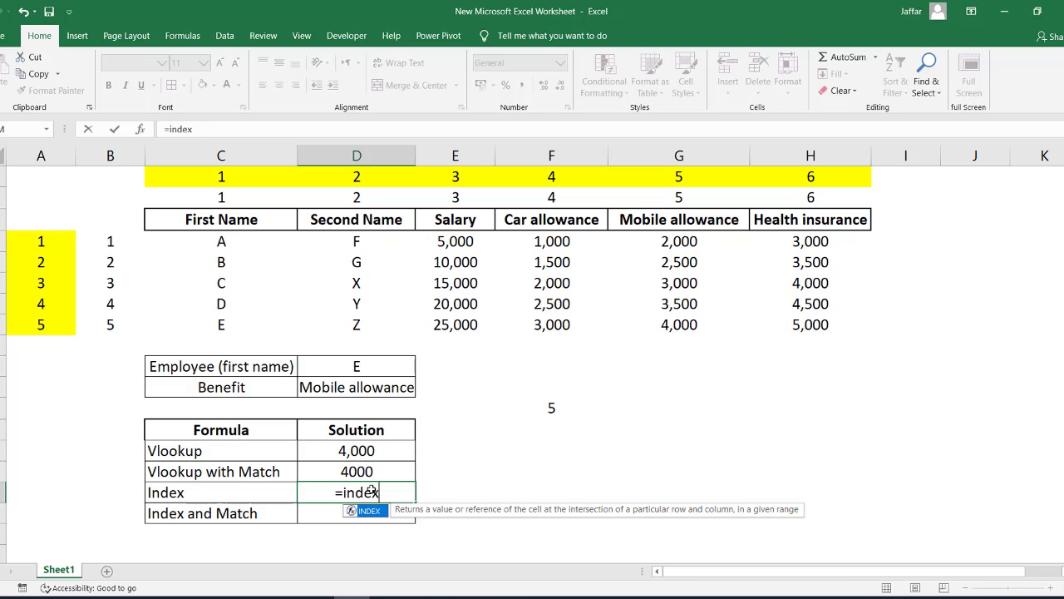
{"action": "key", "text": "Tab"}
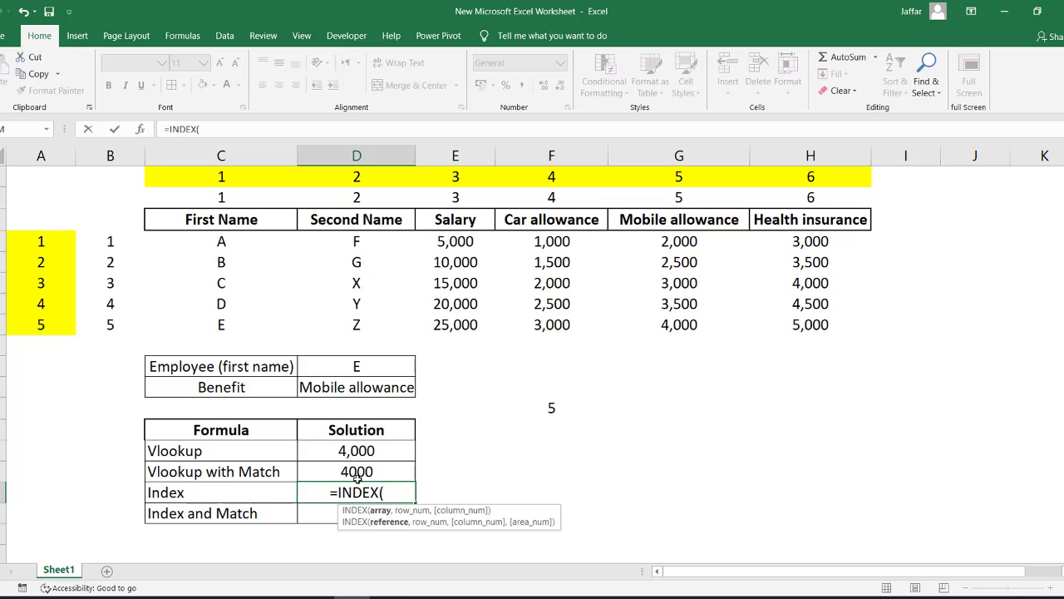
{"action": "left_click_drag", "start_coordinate": [206, 241], "coordinate": [771, 333]}
{"action": "type", "text": ","}
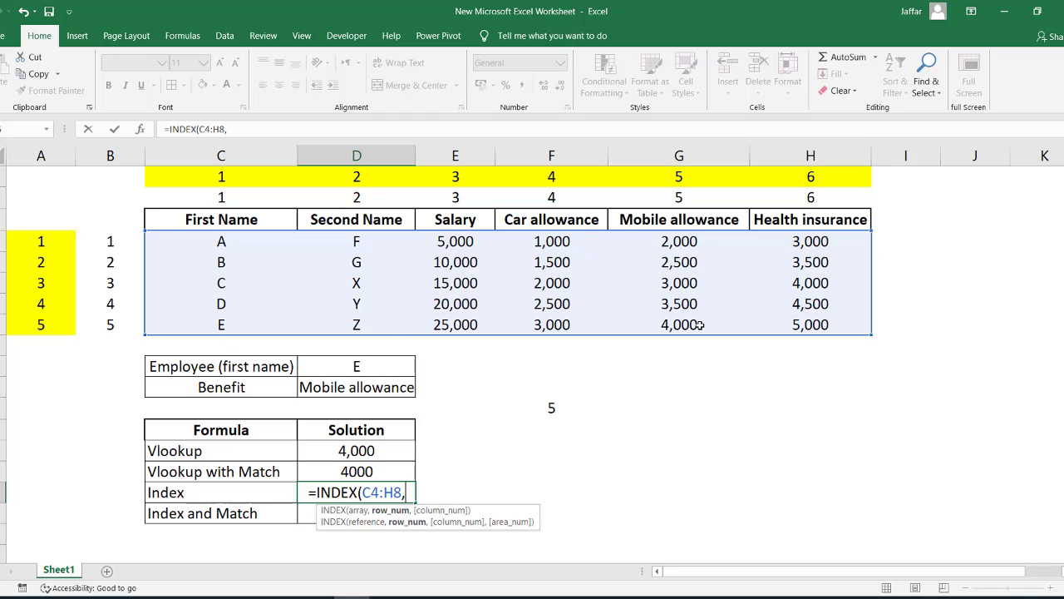
{"action": "type", "text": "5,"}
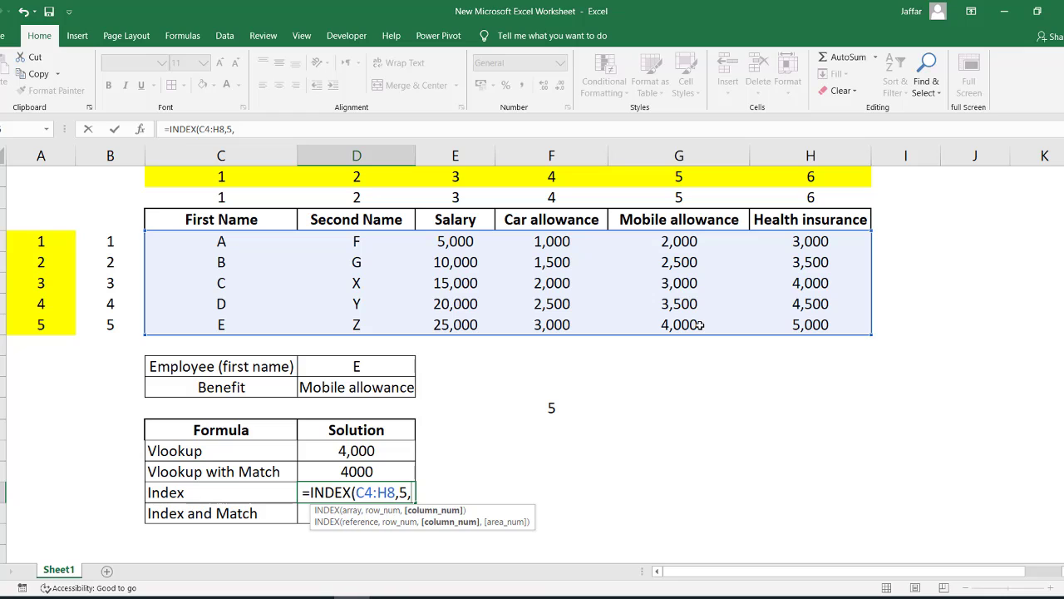
{"action": "type", "text": "5"}
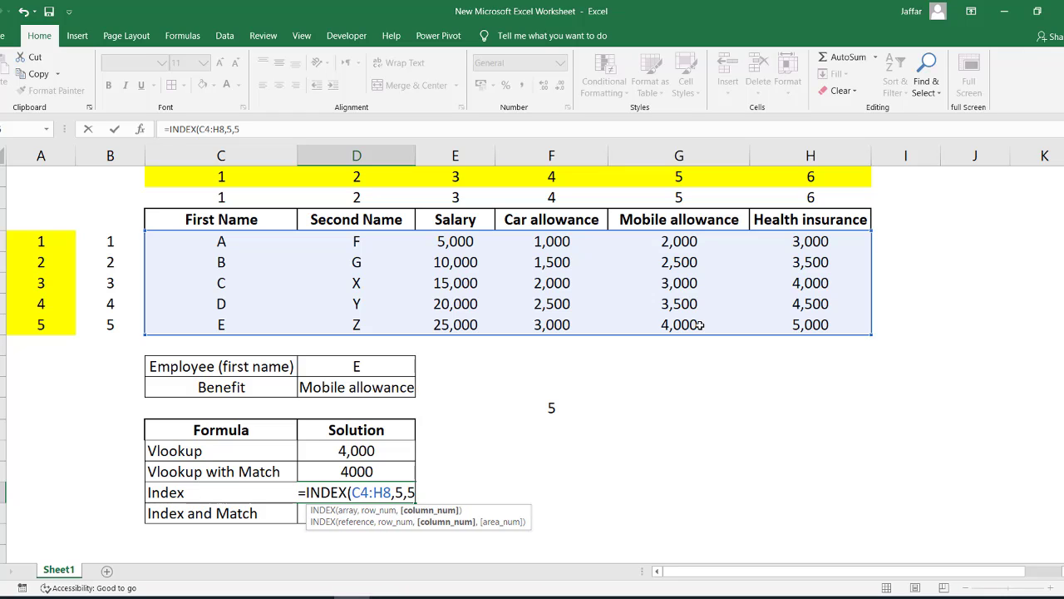
{"action": "type", "text": ")"}
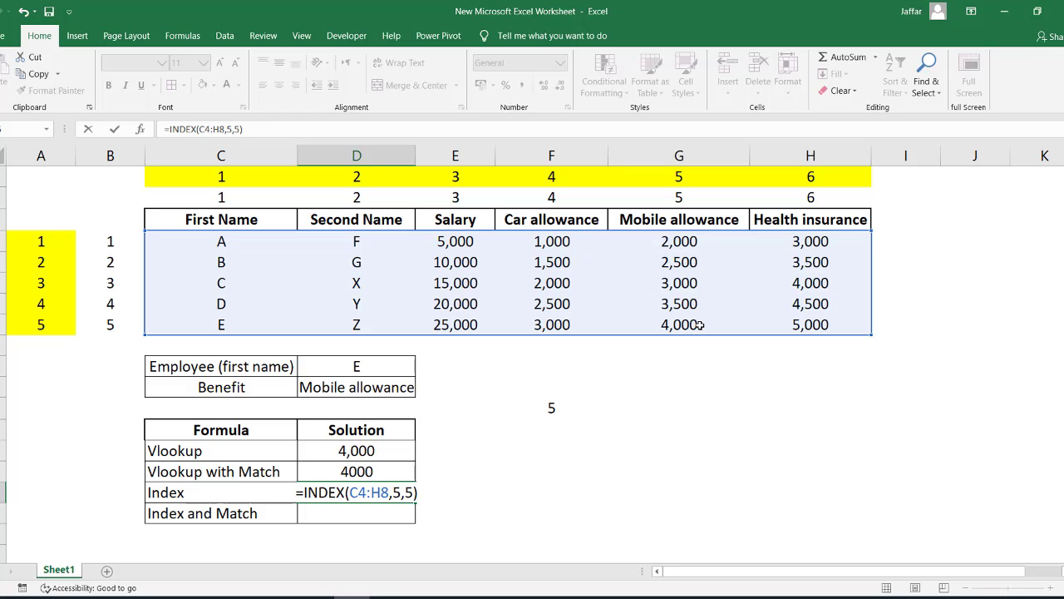
{"action": "key", "text": "BackSpace"}
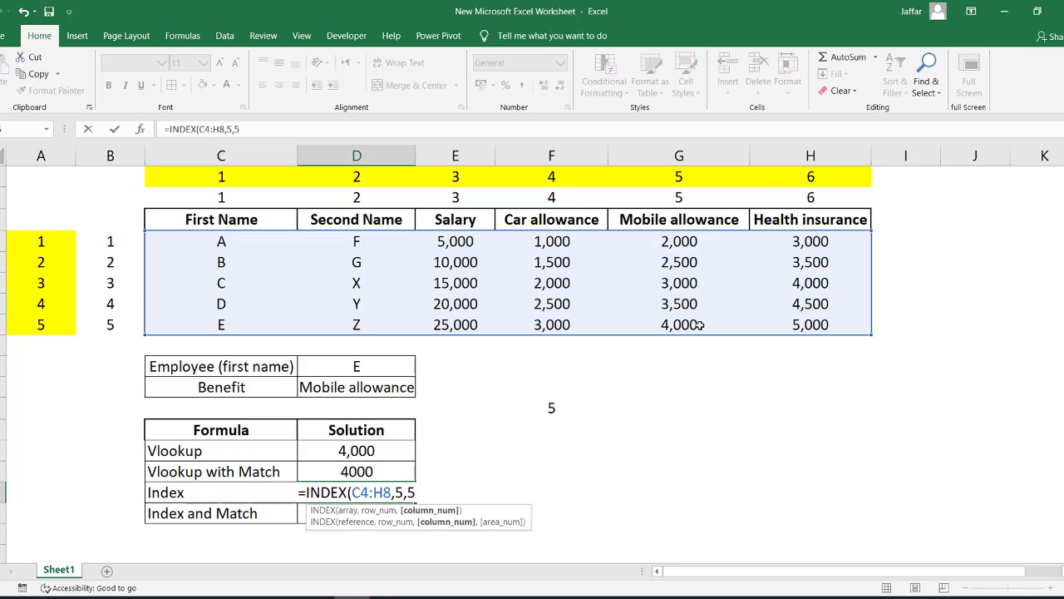
{"action": "type", "text": ")"}
{"action": "key", "text": "Return"}
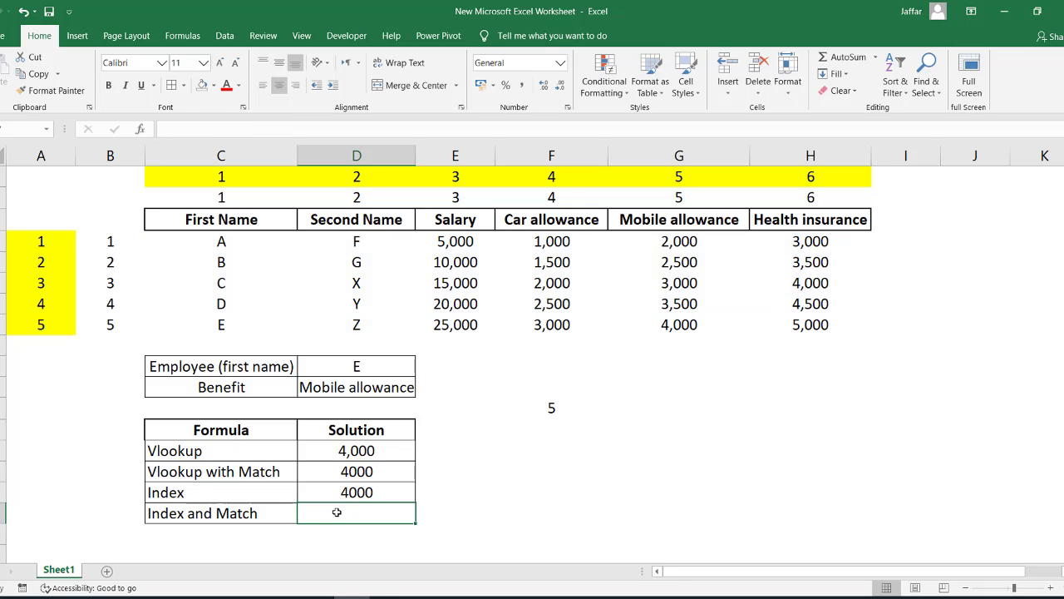
Step: Set the benefit in D11 to Salary and compare the Index and Vlookup solution cells
{"action": "left_click", "coordinate": [371, 493]}
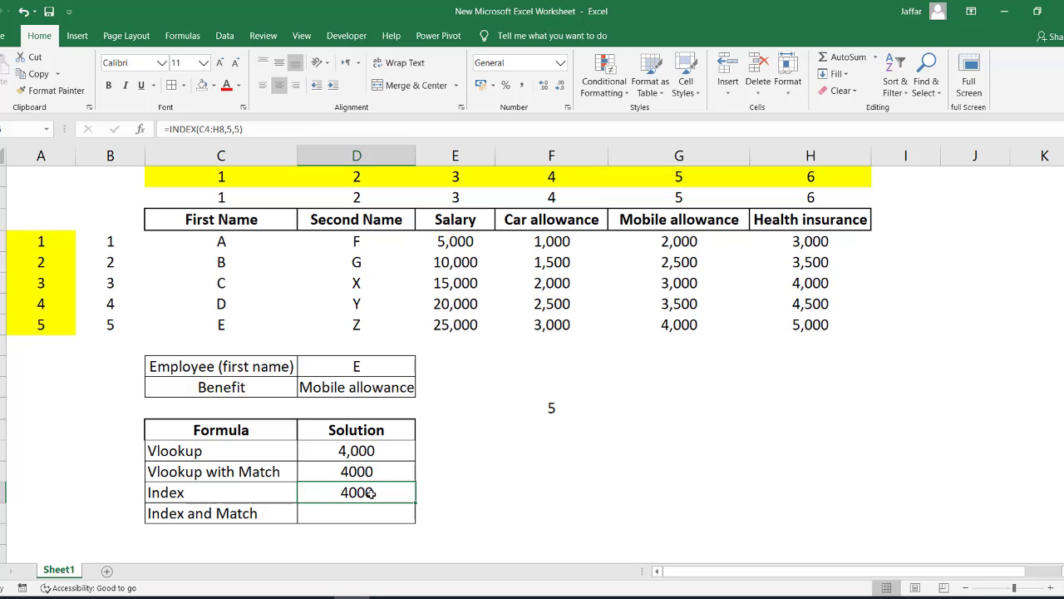
{"action": "left_click", "coordinate": [384, 388]}
{"action": "left_click", "coordinate": [421, 390]}
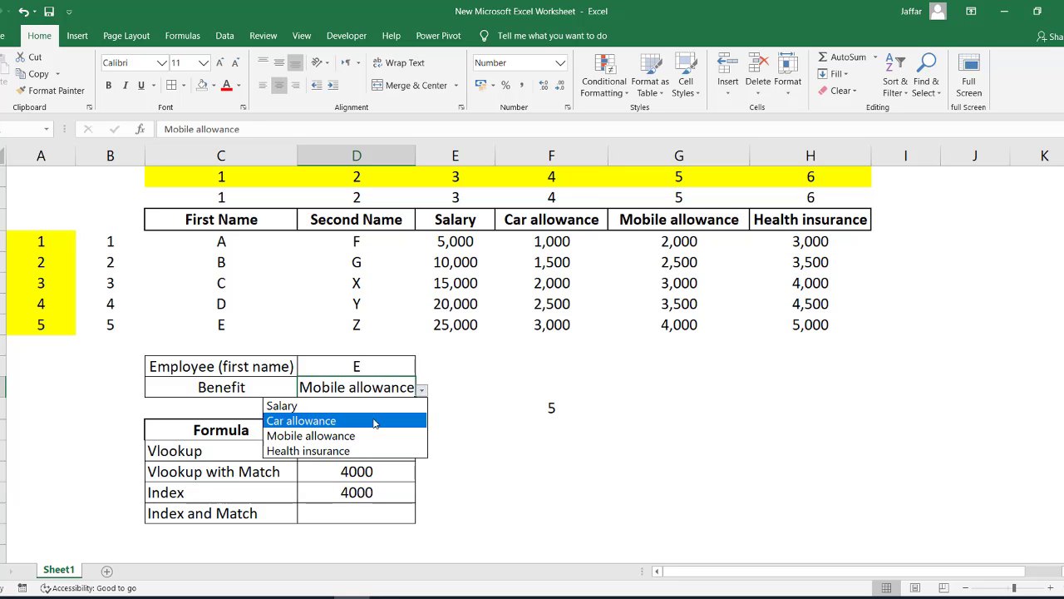
{"action": "left_click", "coordinate": [374, 405]}
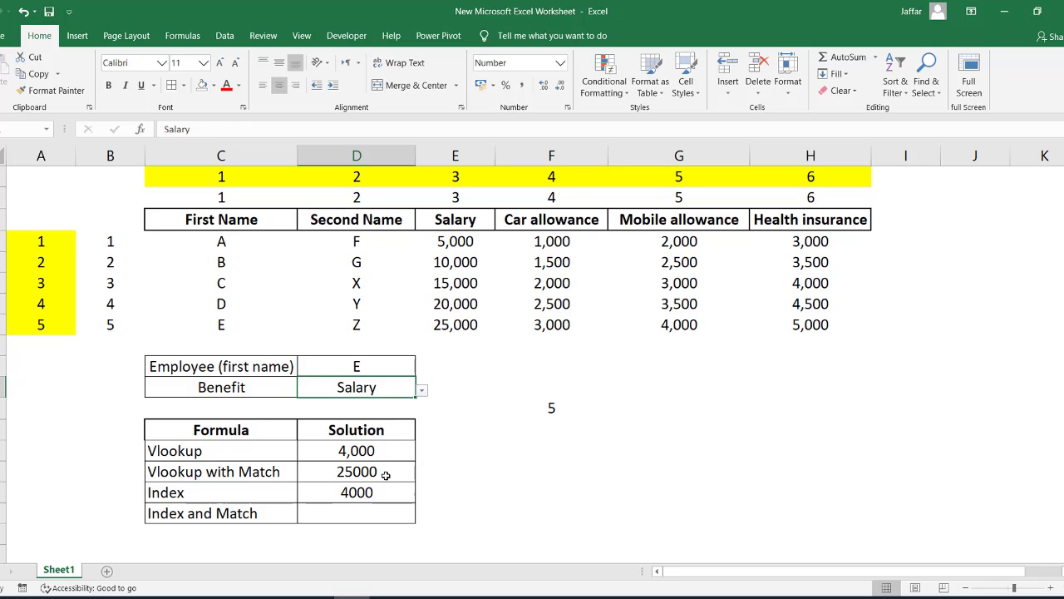
{"action": "left_click", "coordinate": [386, 492]}
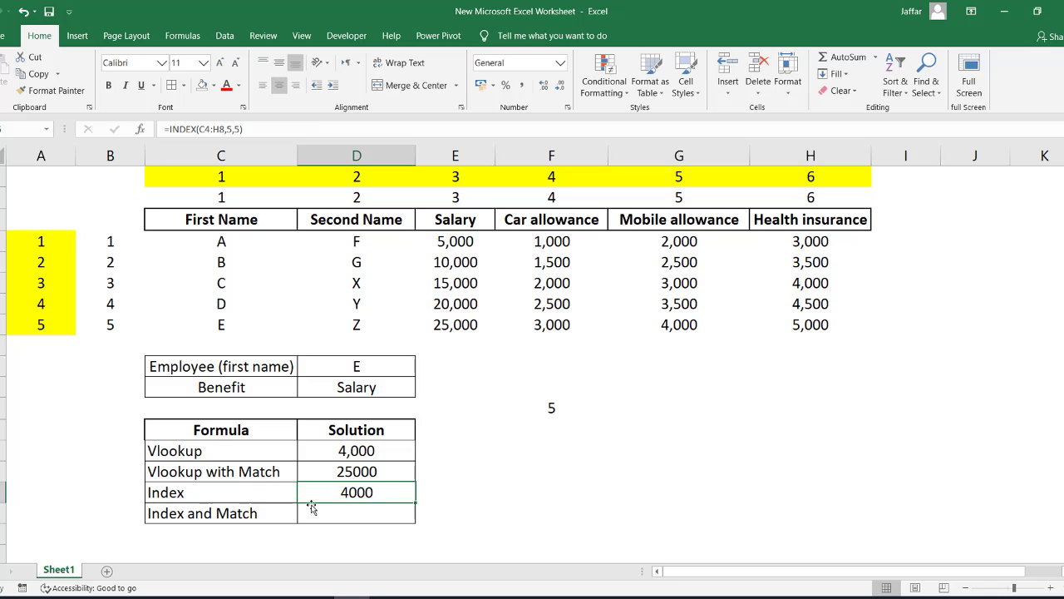
{"action": "left_click", "coordinate": [348, 452]}
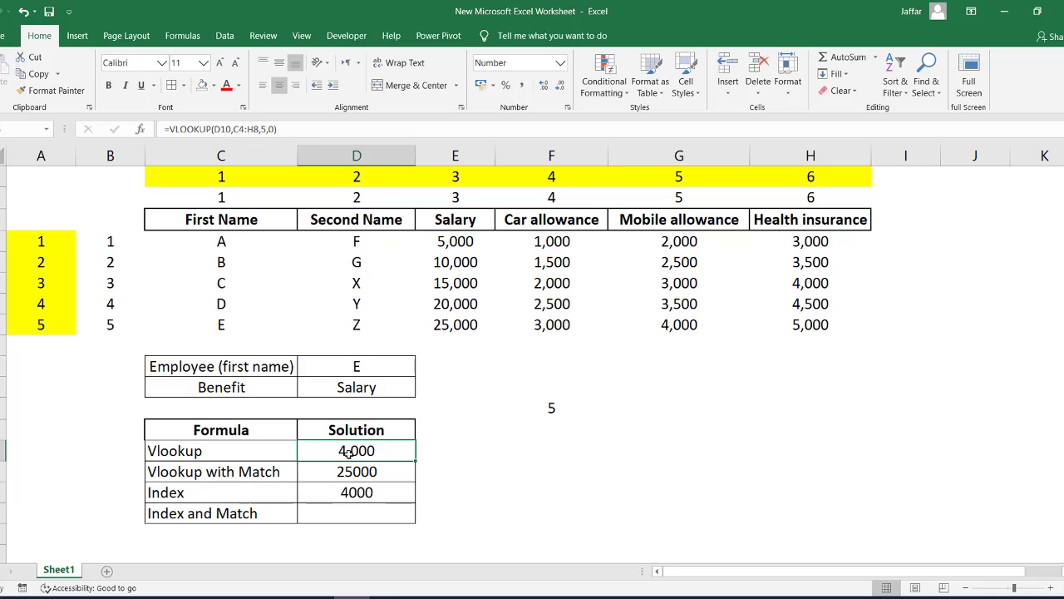
Step: Examine the fixed position numbers in the Vlookup and Index solution formulas and compare them with the Vlookup with Match formula
{"action": "left_click", "coordinate": [266, 129]}
{"action": "key", "text": "Escape"}
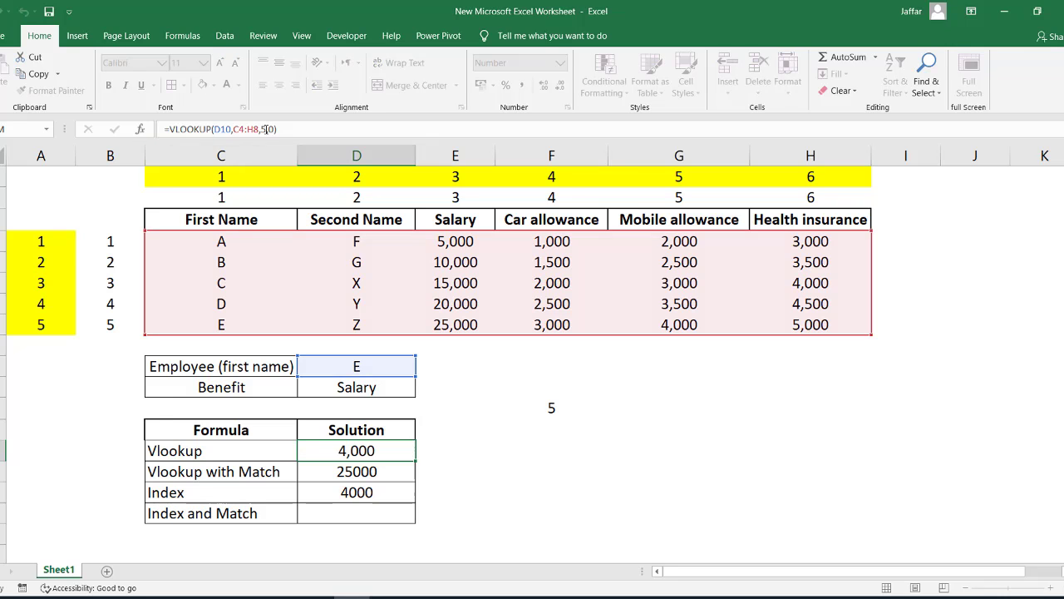
{"action": "left_click", "coordinate": [357, 491]}
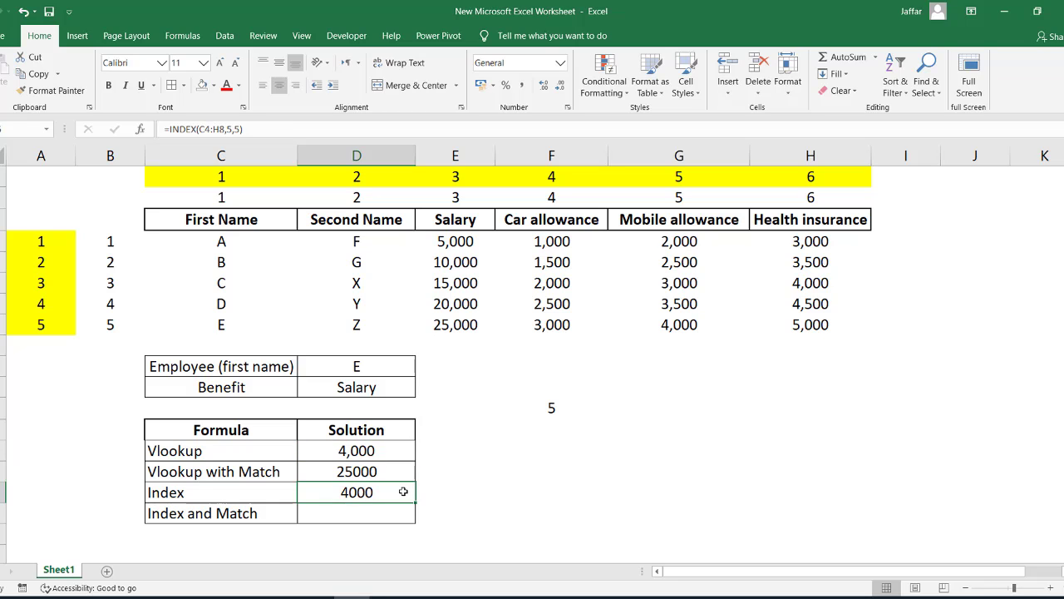
{"action": "left_click", "coordinate": [240, 129]}
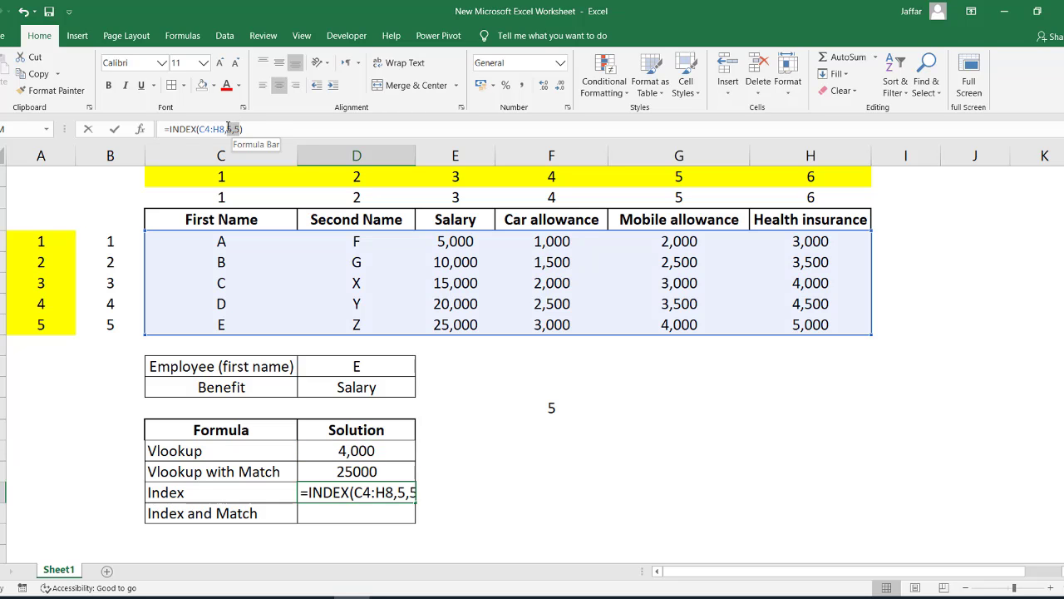
{"action": "key", "text": "ctrl+Return"}
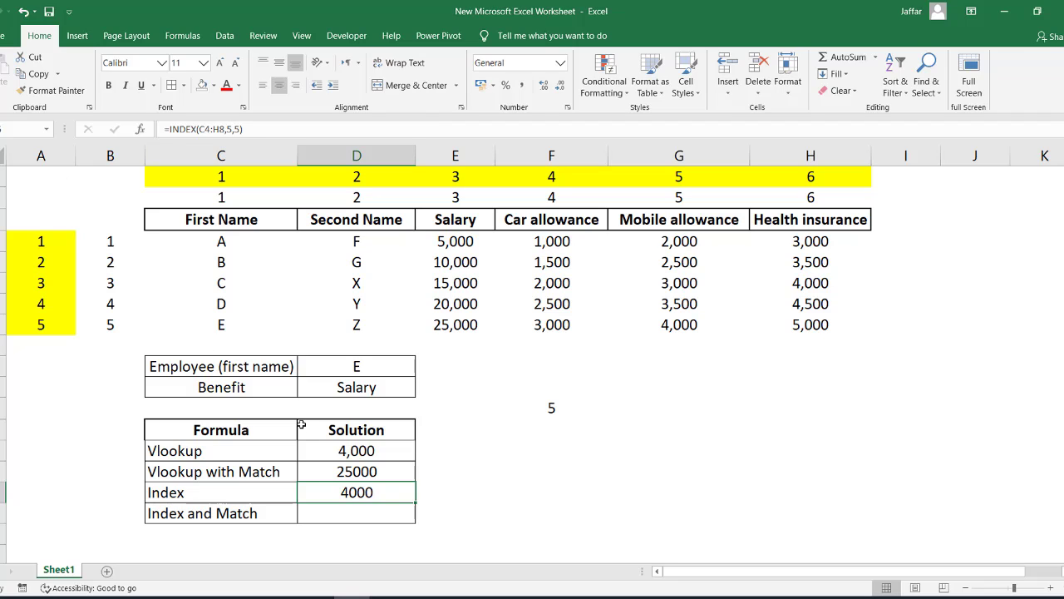
{"action": "left_click", "coordinate": [348, 451]}
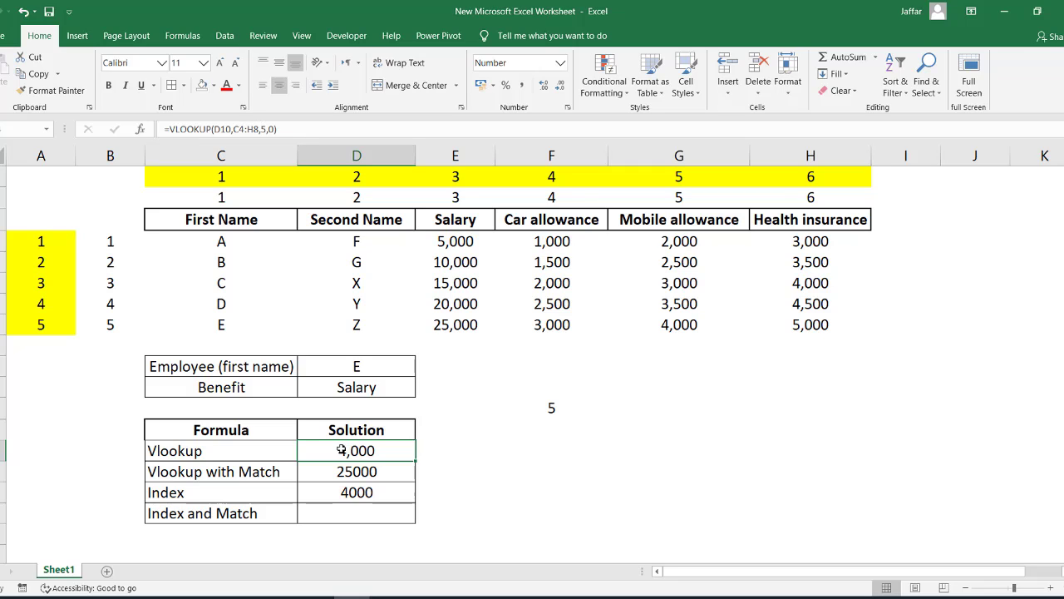
{"action": "left_click", "coordinate": [371, 471]}
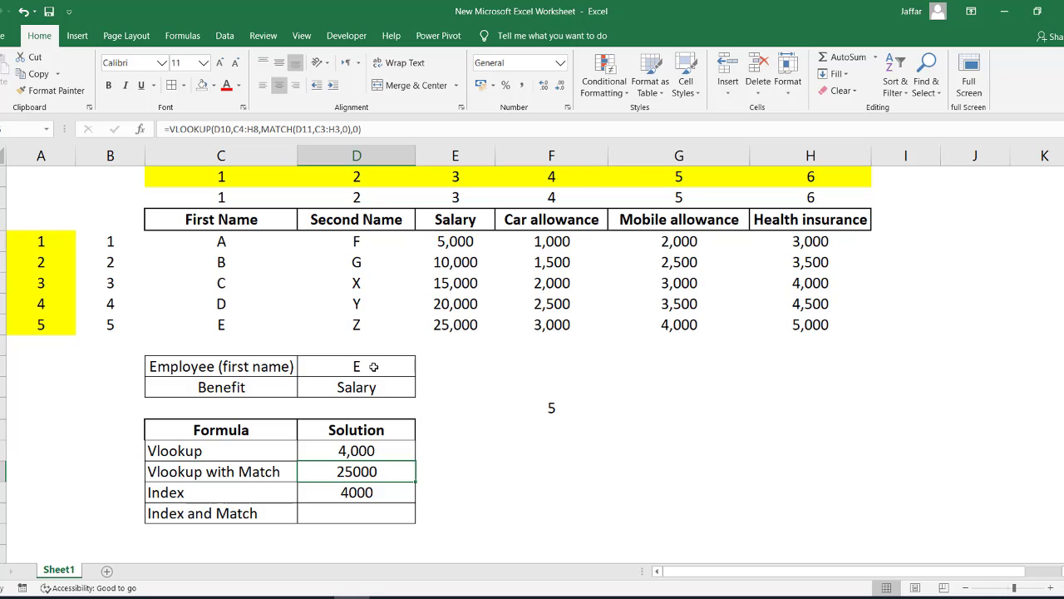
{"action": "left_click", "coordinate": [368, 450]}
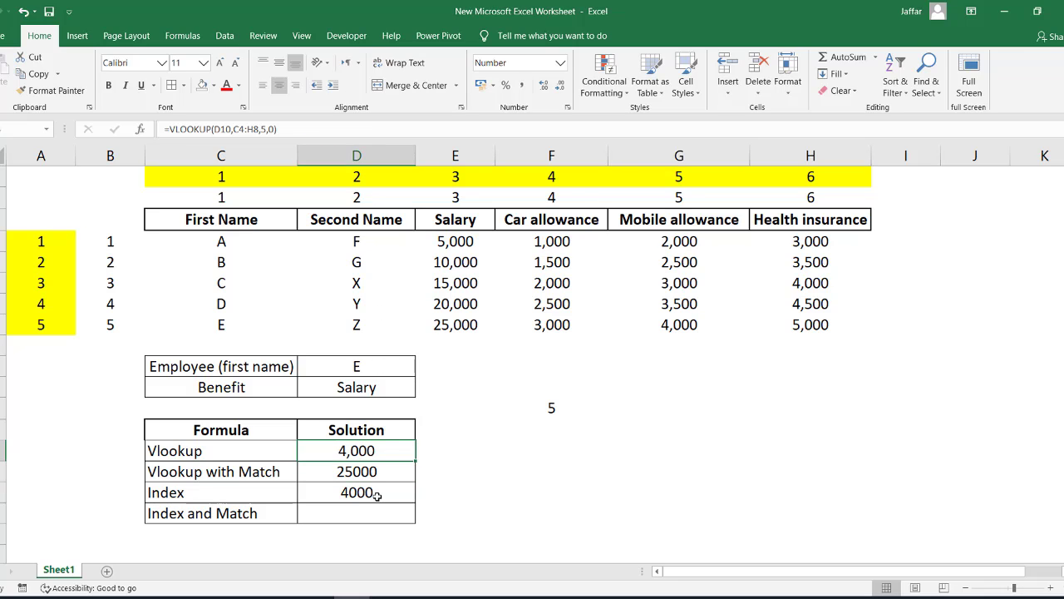
Step: Begin an INDEX formula in the Index and Match solution cell with C4:H8 as its array
{"action": "left_click", "coordinate": [327, 513]}
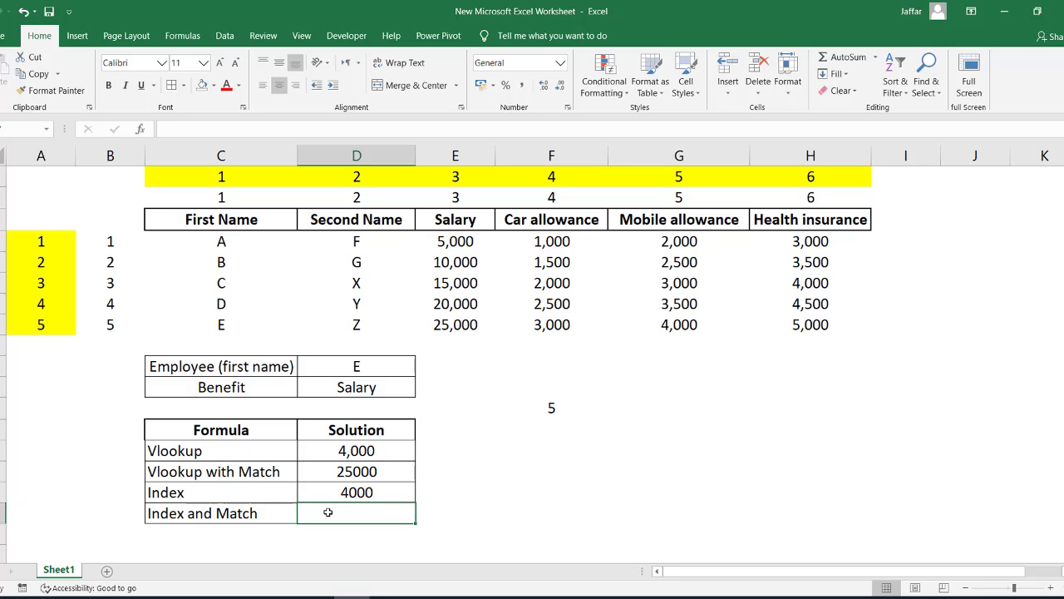
{"action": "type", "text": "=index"}
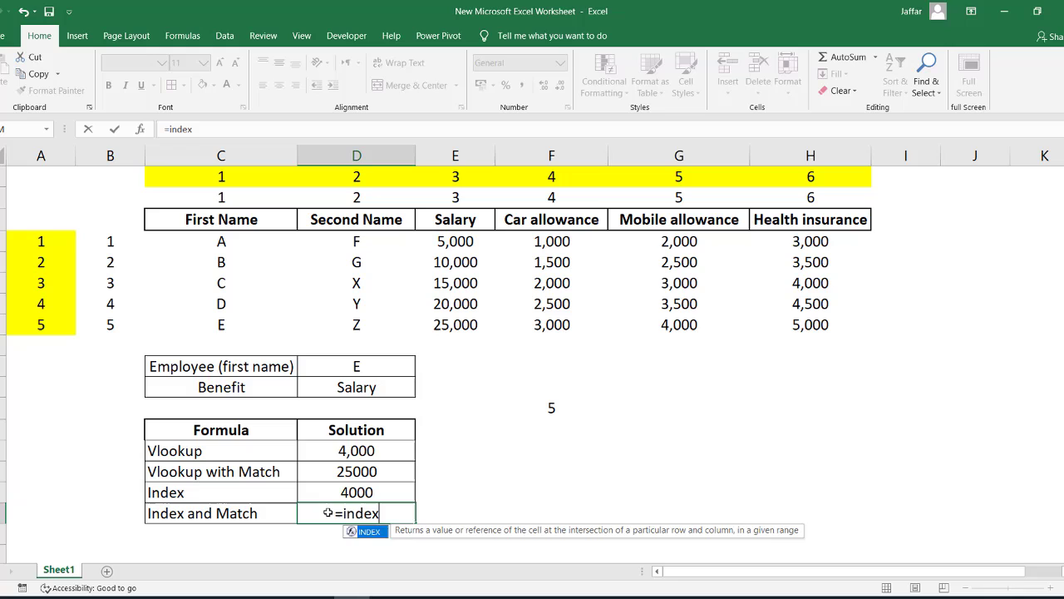
{"action": "key", "text": "Tab"}
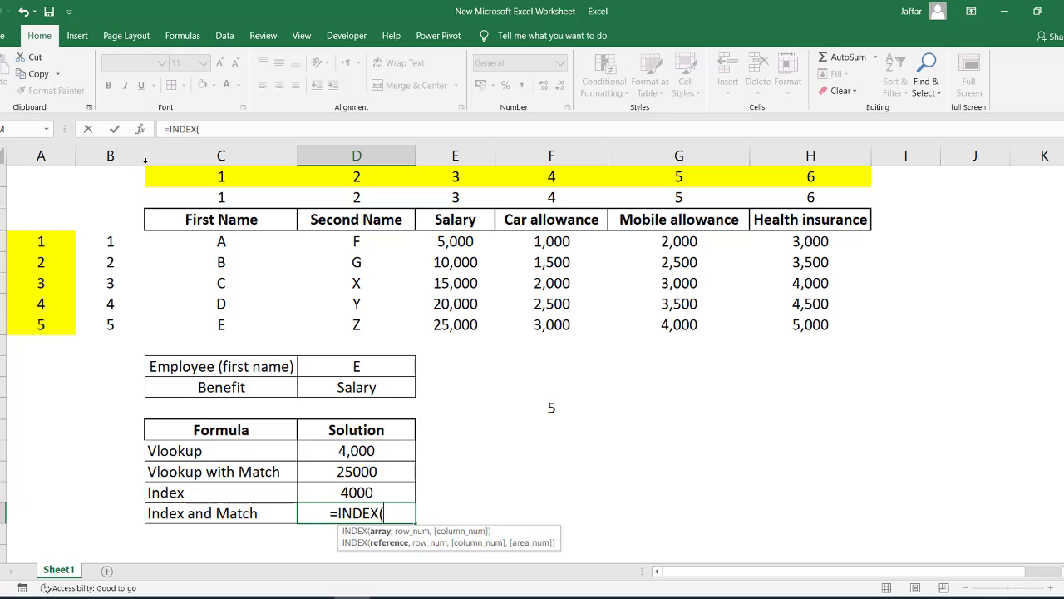
{"action": "left_click_drag", "start_coordinate": [208, 242], "coordinate": [808, 323]}
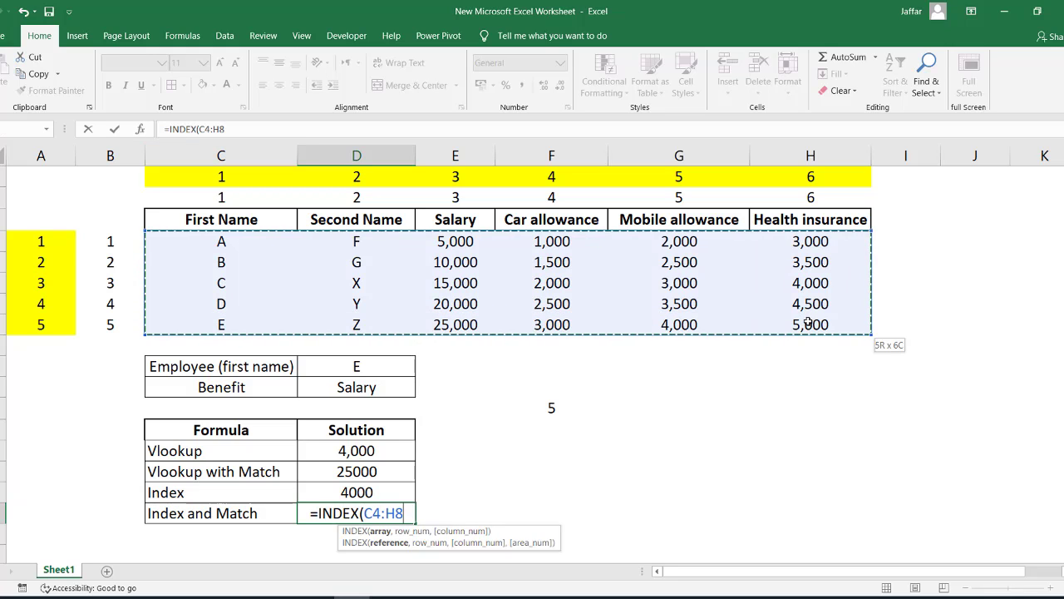
{"action": "type", "text": ","}
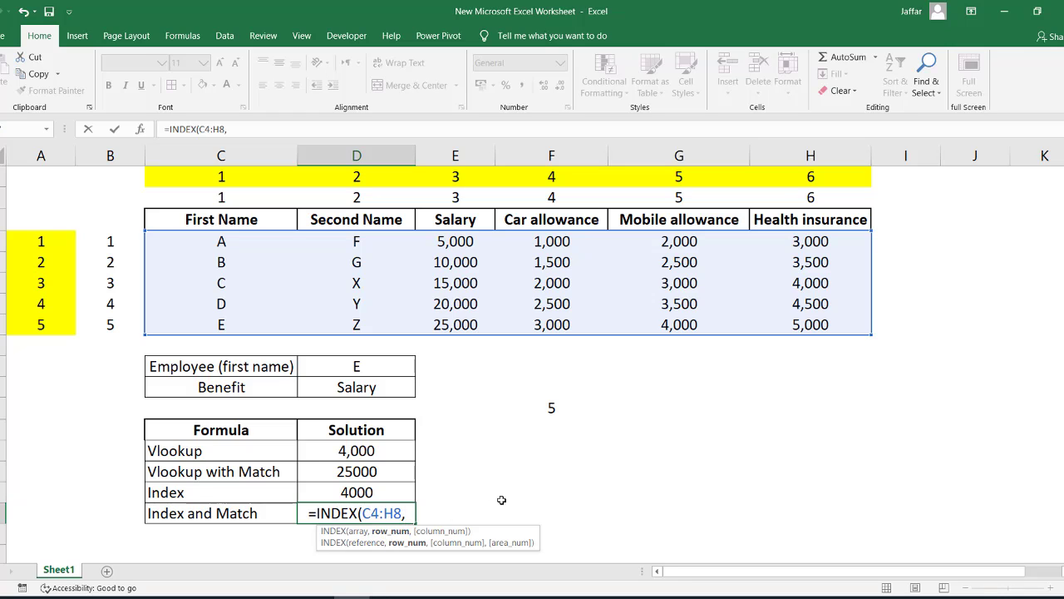
Step: Supply the INDEX row number with a nested MATCH of employee D10 in C4:C8, using match type 0
{"action": "type", "text": "matc"}
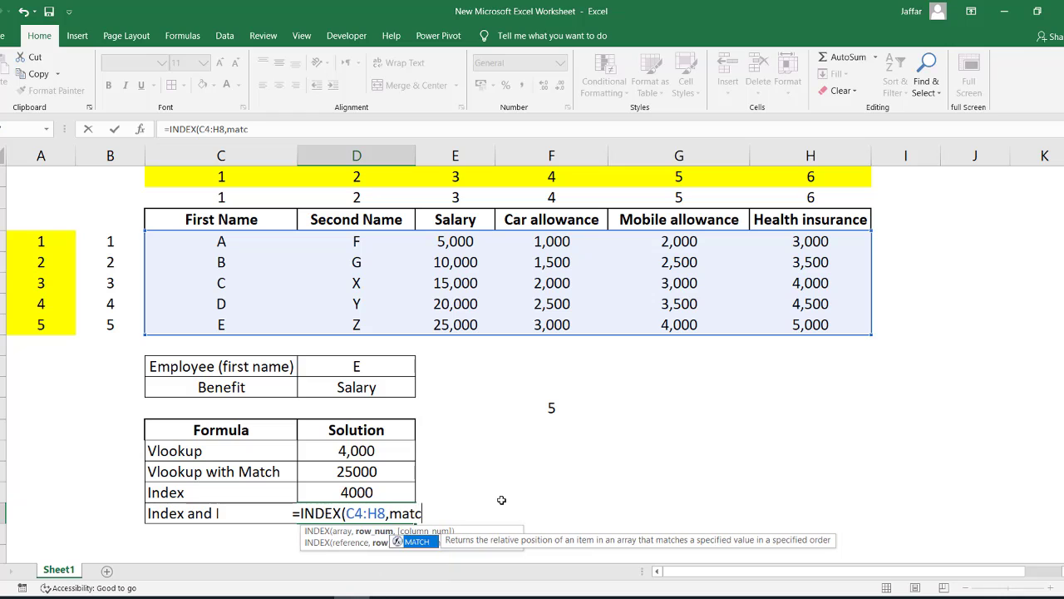
{"action": "key", "text": "Tab"}
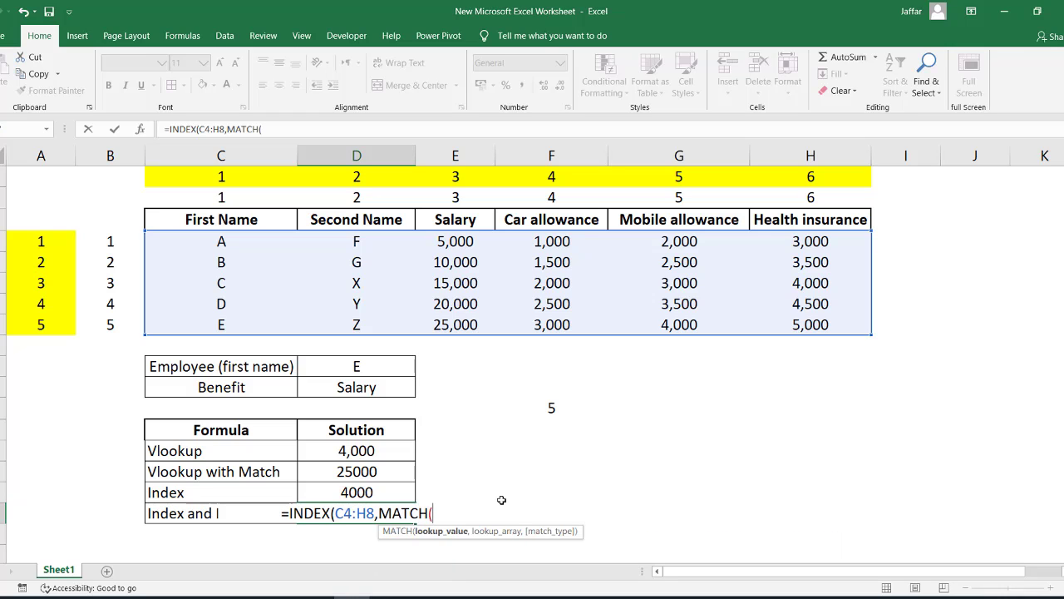
{"action": "left_click", "coordinate": [379, 368]}
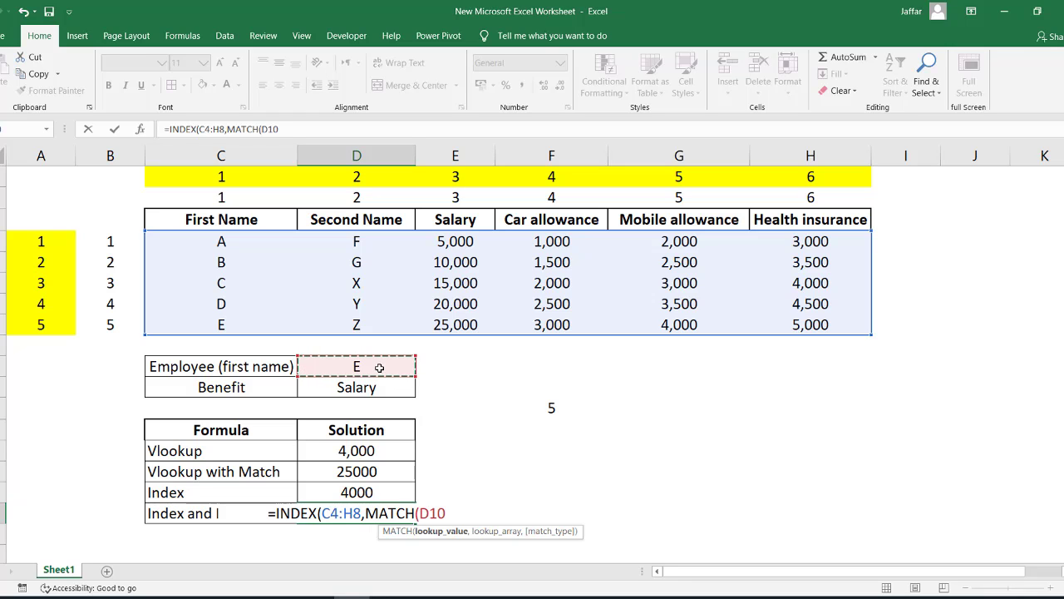
{"action": "type", "text": ","}
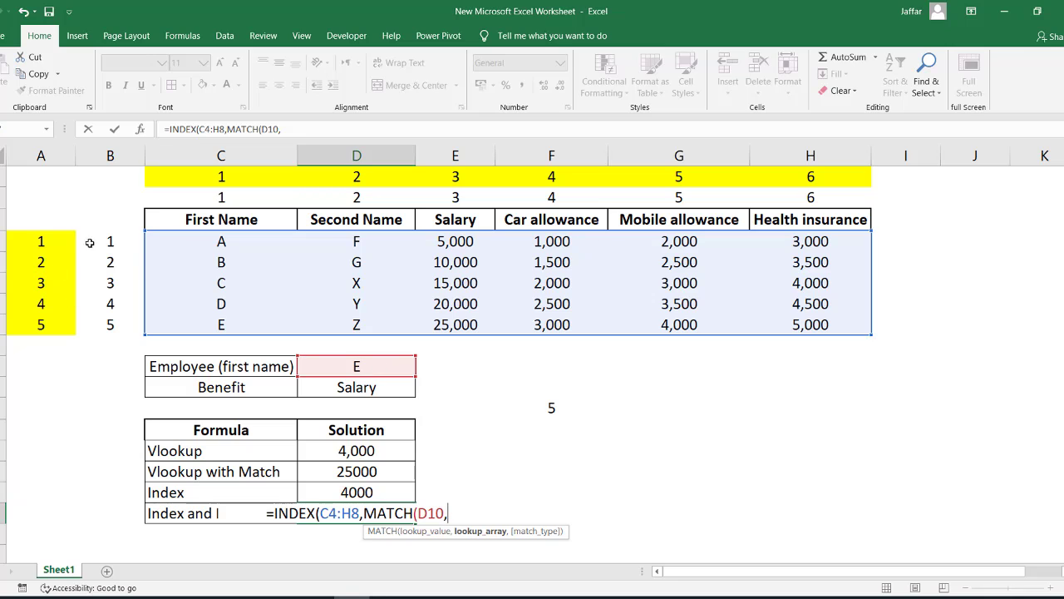
{"action": "left_click", "coordinate": [216, 239]}
{"action": "left_click_drag", "start_coordinate": [216, 239], "coordinate": [231, 324]}
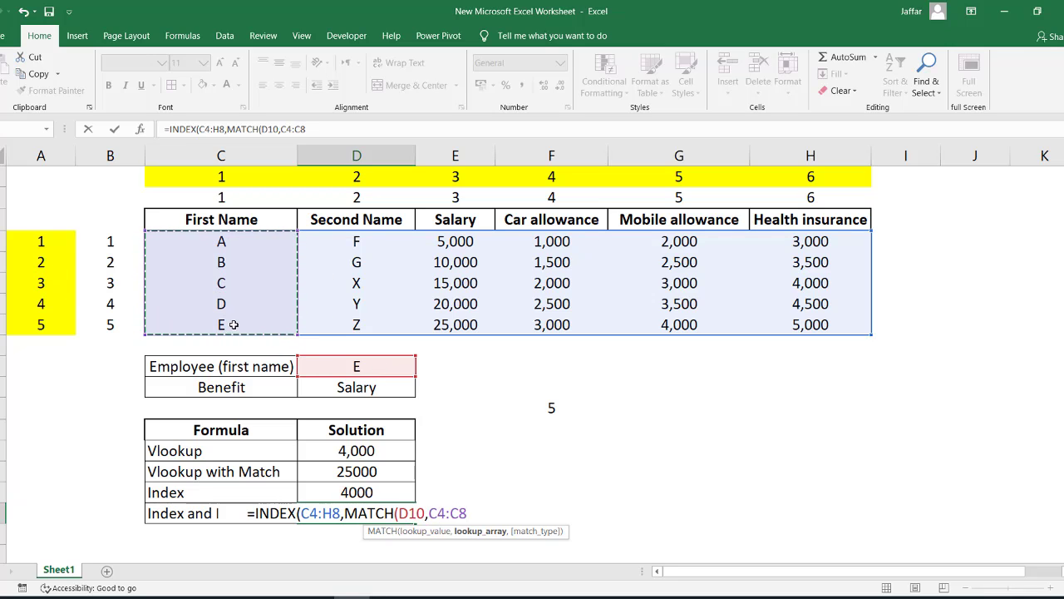
{"action": "type", "text": ",0"}
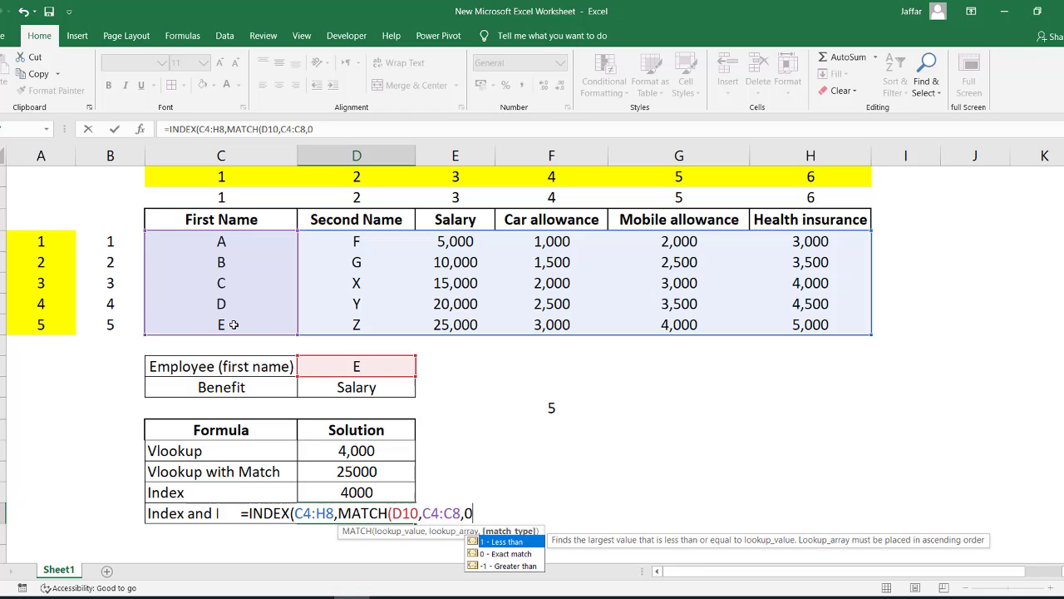
{"action": "type", "text": ")"}
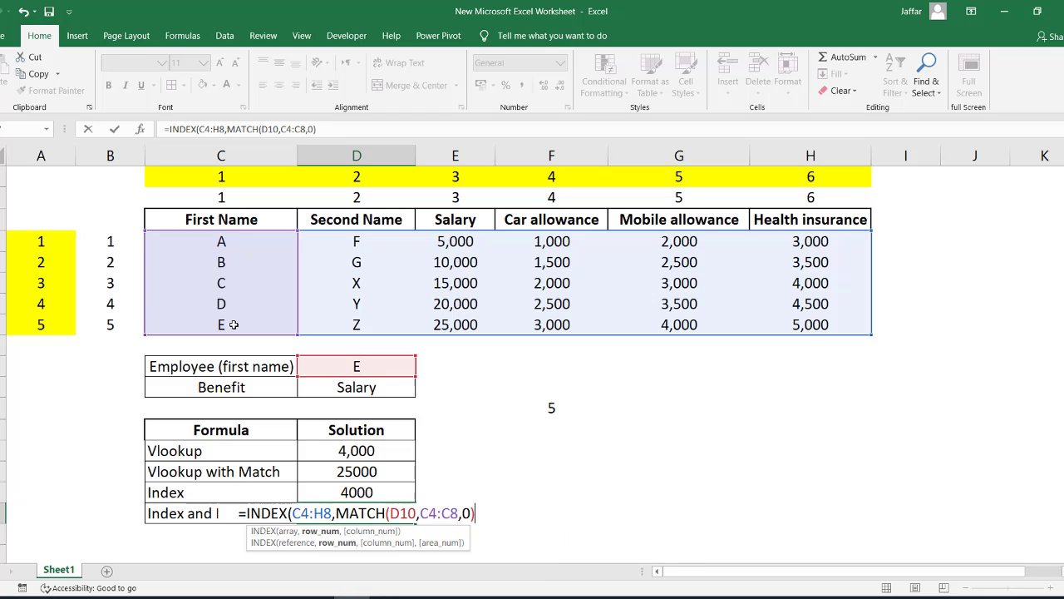
{"action": "type", "text": ","}
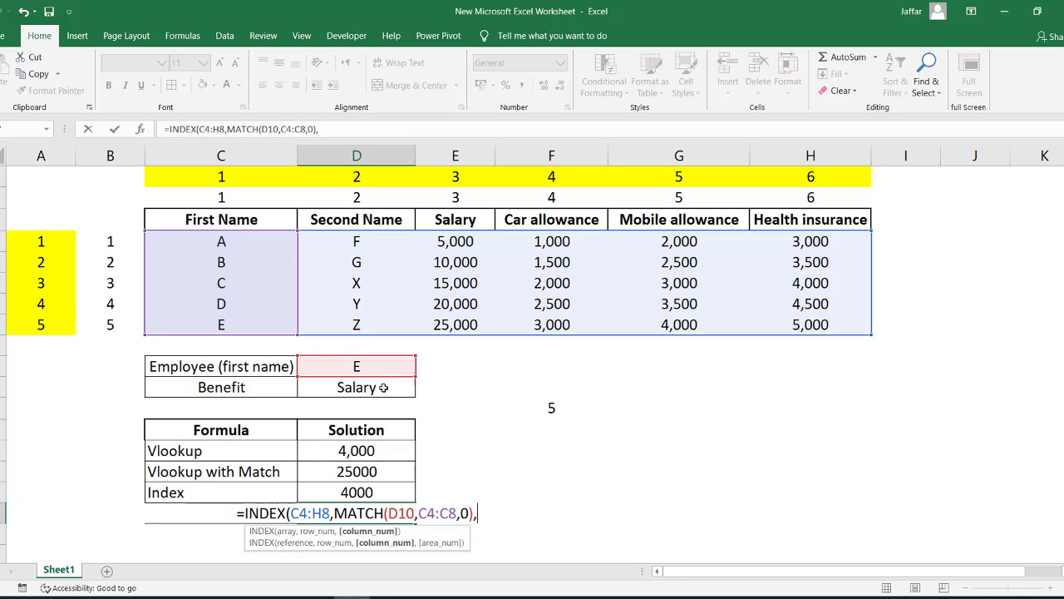
Step: Complete the INDEX formula with a column-number MATCH of D11 in C3:H3, match type 0, and check it against employee E's salary
{"action": "type", "text": "match"}
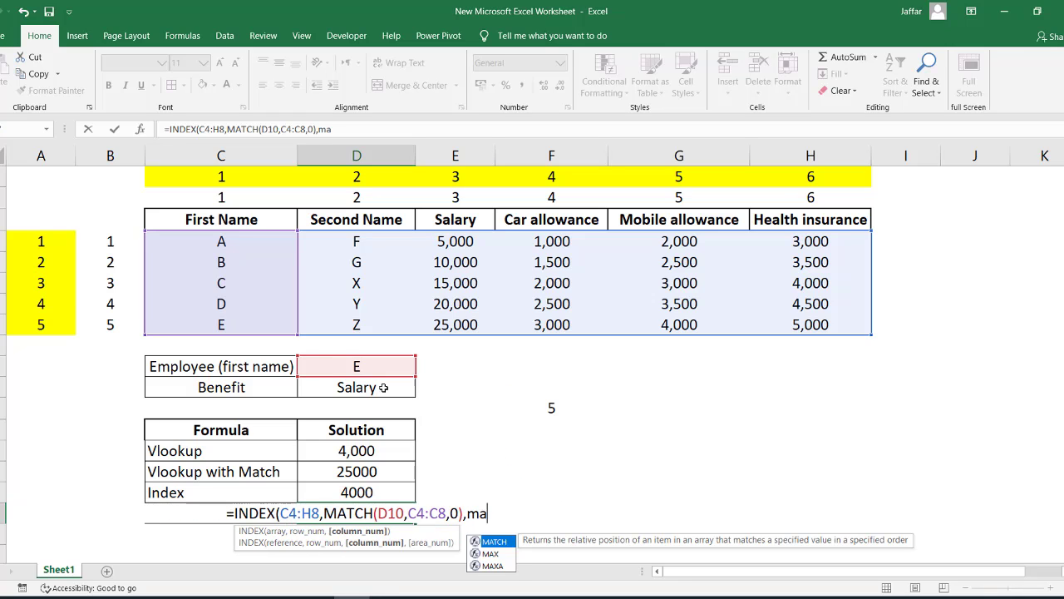
{"action": "key", "text": "Tab"}
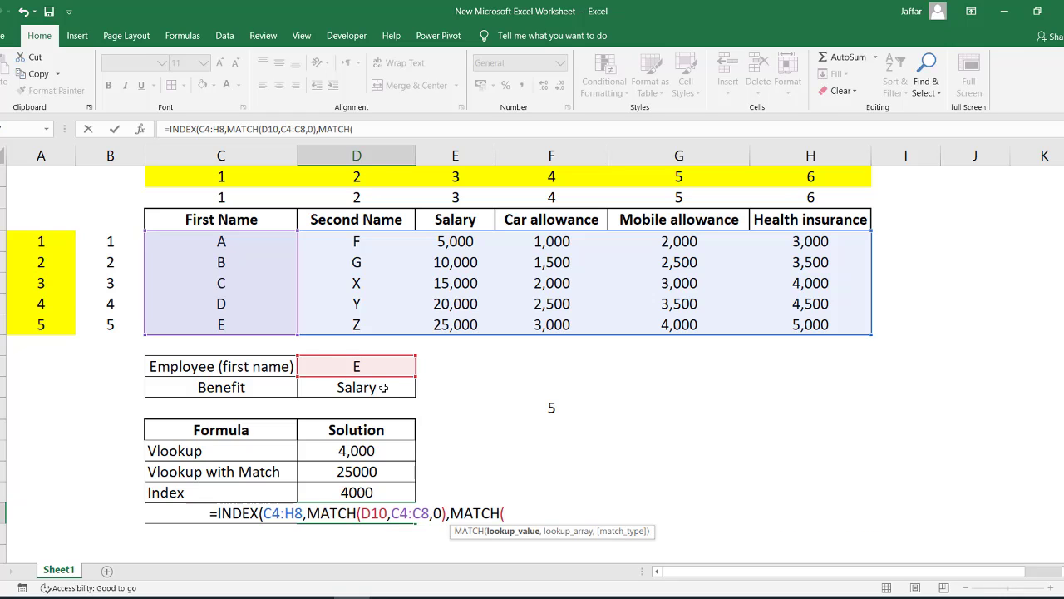
{"action": "left_click", "coordinate": [329, 388]}
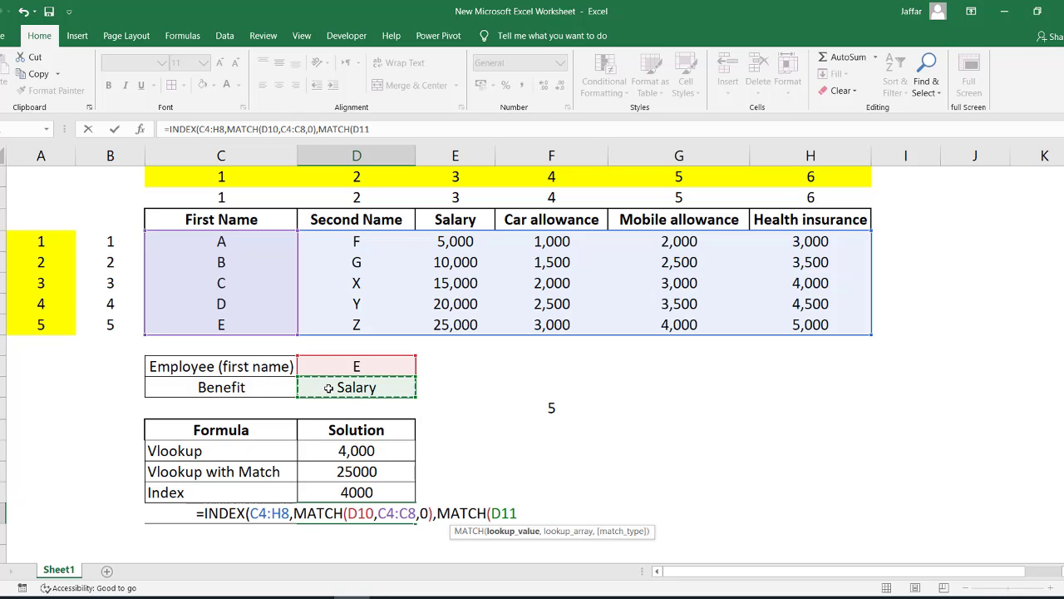
{"action": "type", "text": ","}
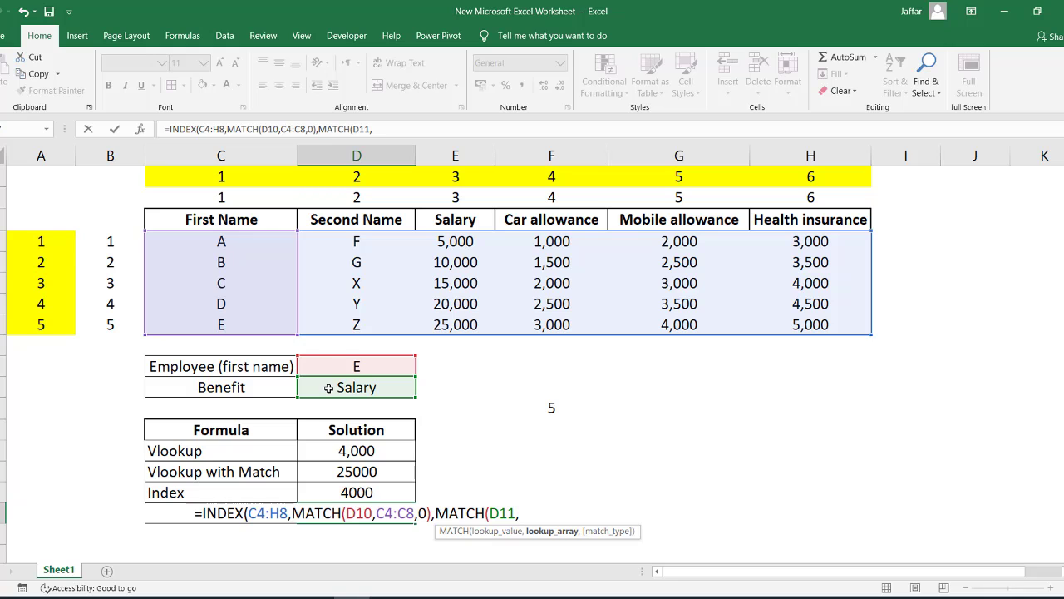
{"action": "left_click_drag", "start_coordinate": [252, 218], "coordinate": [827, 216]}
{"action": "type", "text": ",0)"}
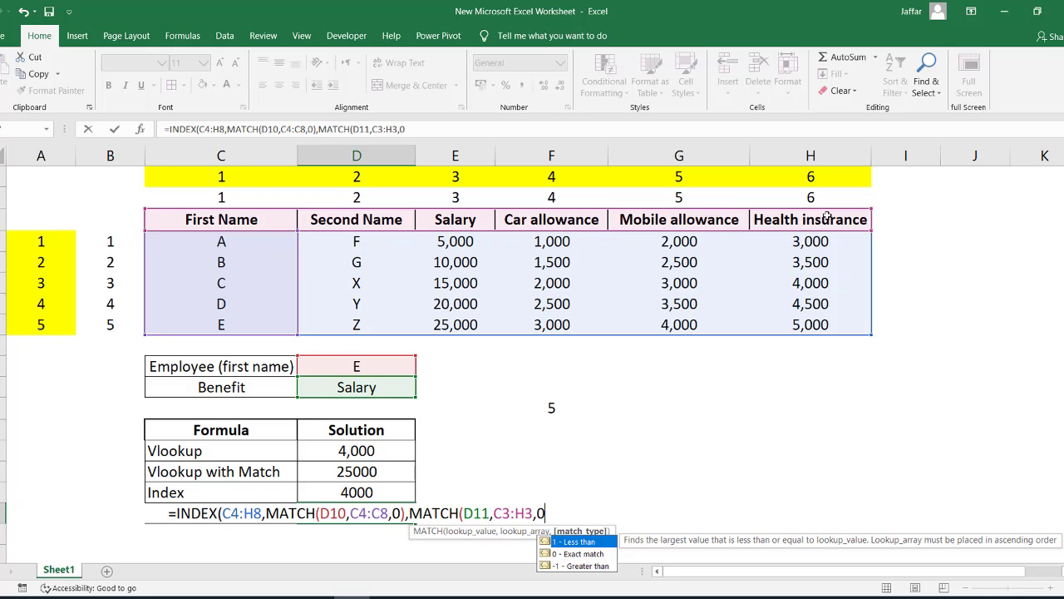
{"action": "type", "text": ")"}
{"action": "key", "text": "Return"}
{"action": "left_click", "coordinate": [381, 514]}
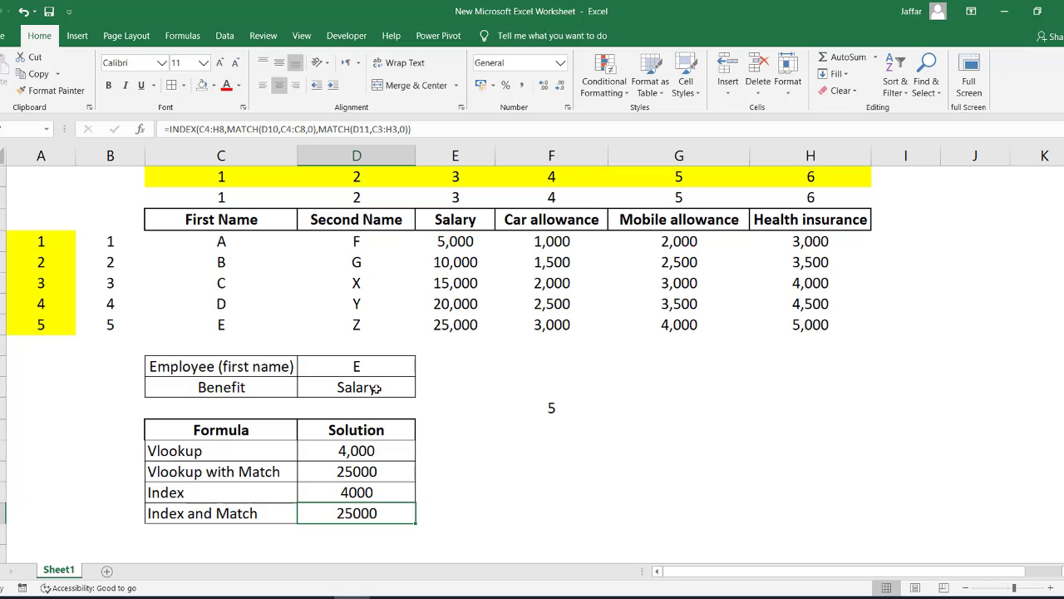
{"action": "left_click", "coordinate": [457, 327]}
Step: Set the benefit in D11 to Car allowance and check the solutions against employee E's car allowance in the table
{"action": "left_click", "coordinate": [387, 385]}
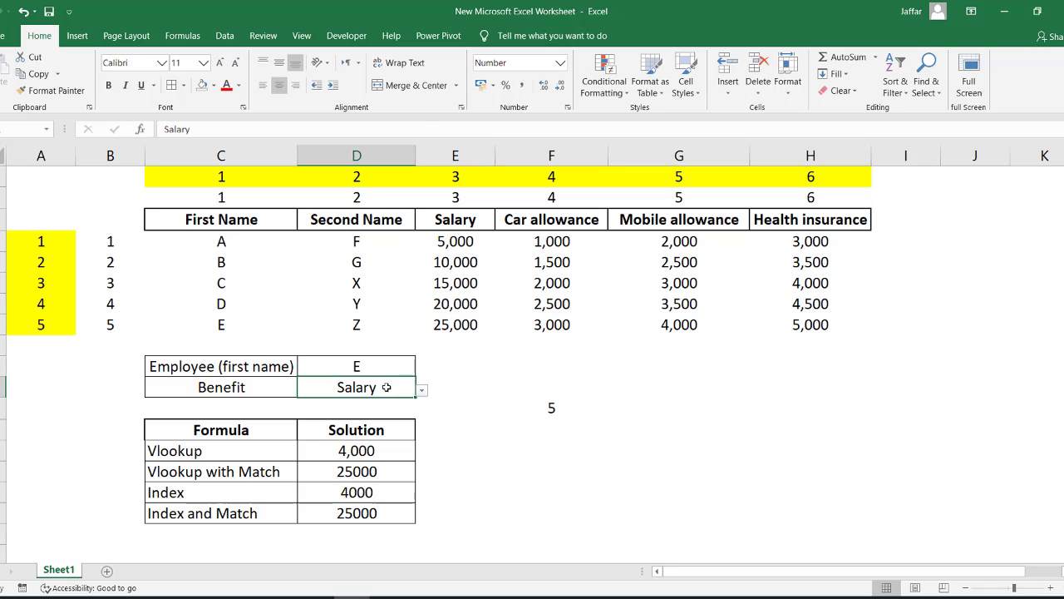
{"action": "left_click", "coordinate": [421, 391]}
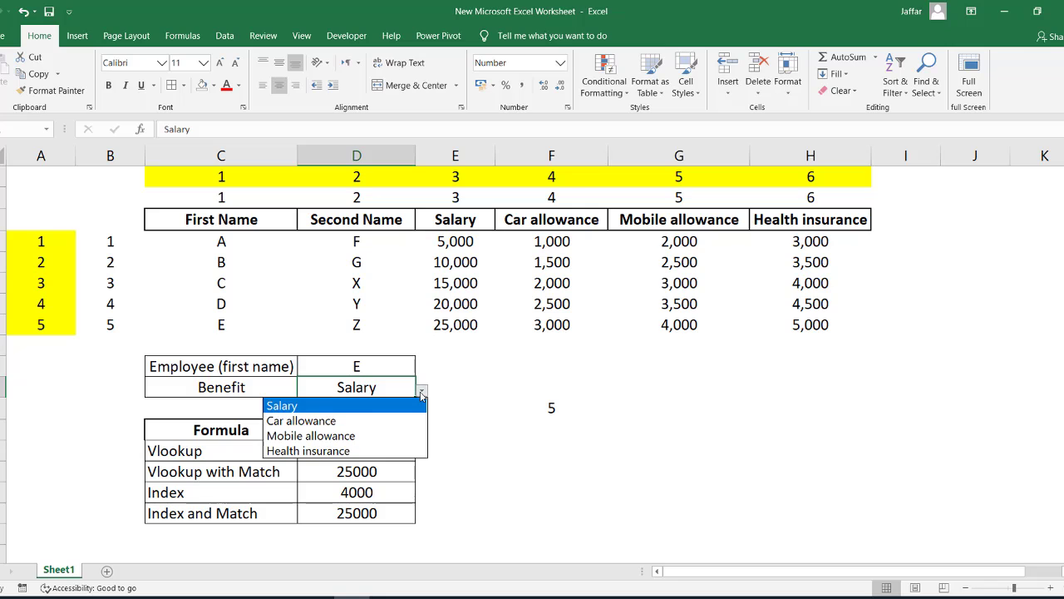
{"action": "left_click", "coordinate": [376, 423]}
{"action": "left_click", "coordinate": [568, 321]}
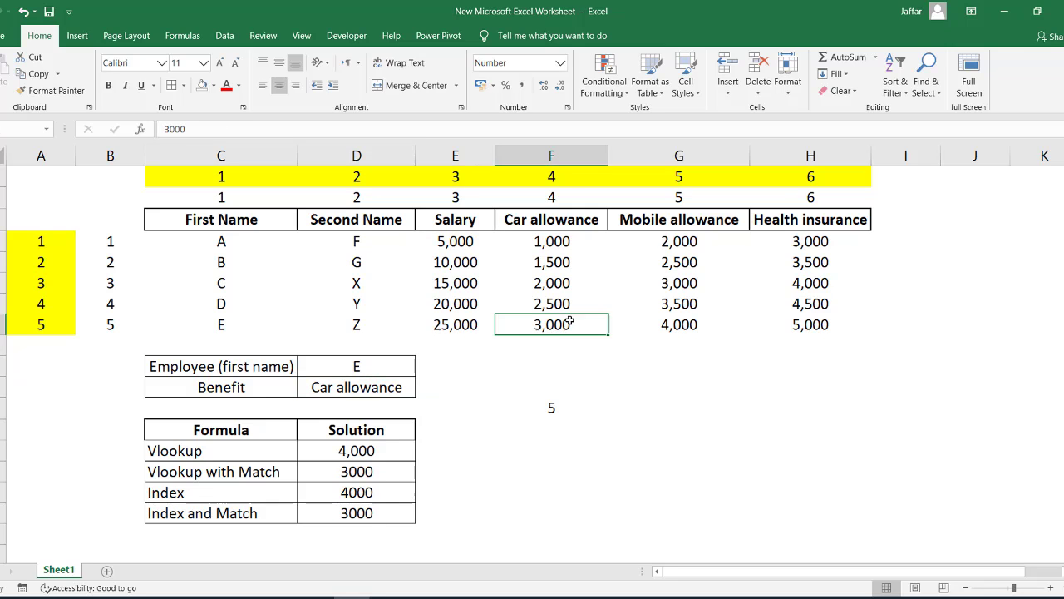
Step: Set the benefit in D11 to Mobile allowance
{"action": "left_click", "coordinate": [398, 389]}
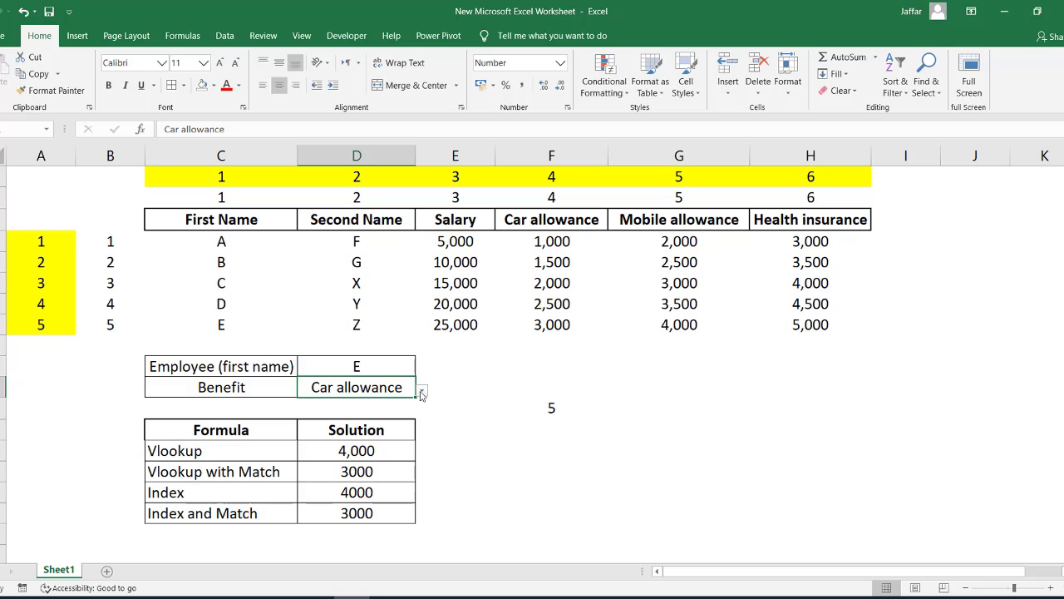
{"action": "left_click", "coordinate": [422, 390]}
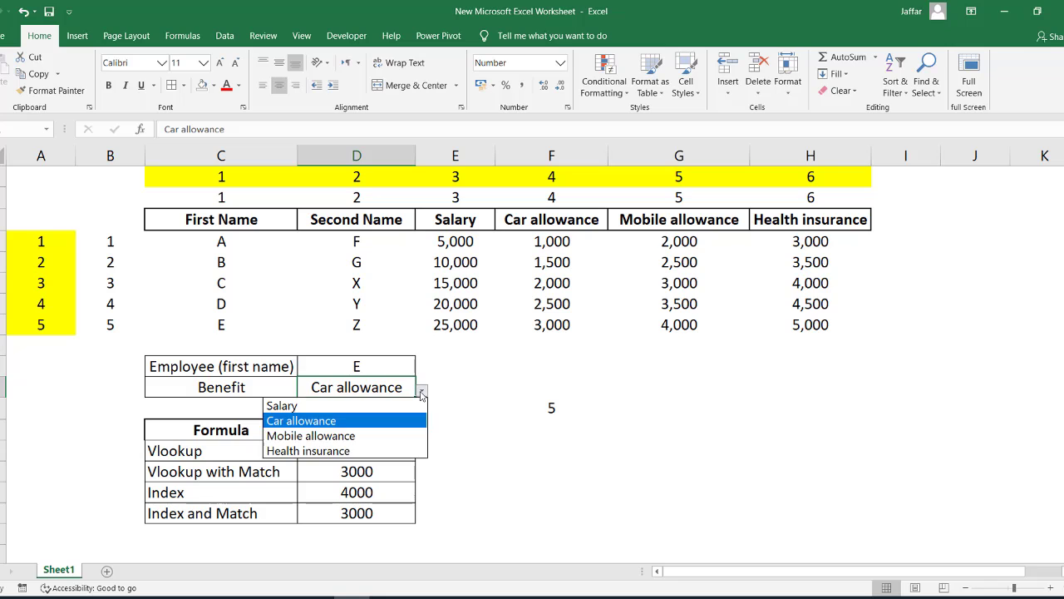
{"action": "left_click", "coordinate": [357, 435]}
Step: Examine the Index and Match formula, highlighting the C4:C8 lookup array in its first MATCH, and leave it unedited
{"action": "left_click", "coordinate": [378, 513]}
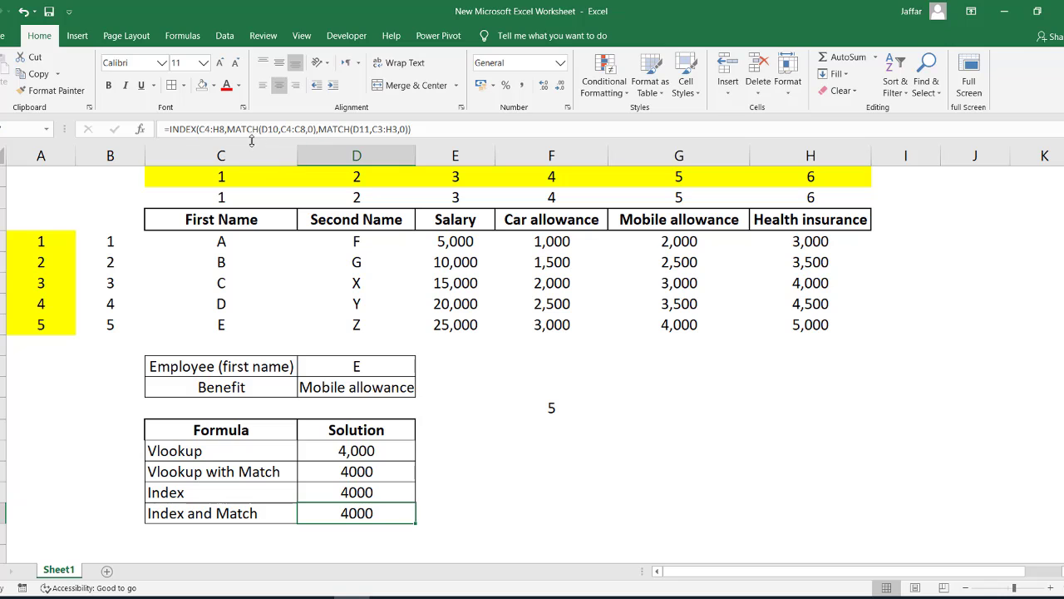
{"action": "left_click", "coordinate": [280, 130]}
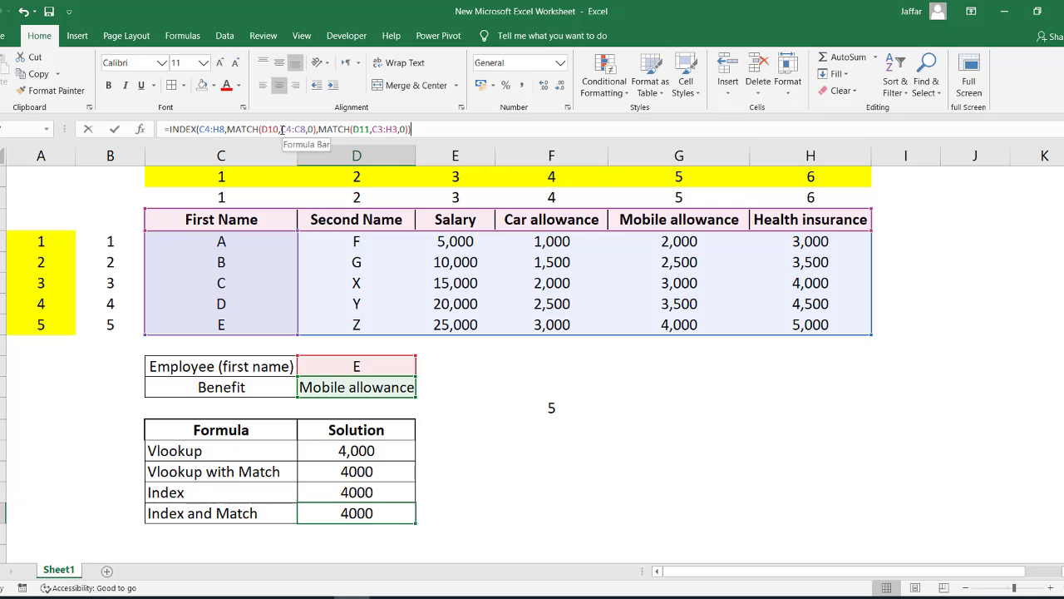
{"action": "left_click_drag", "start_coordinate": [280, 129], "coordinate": [306, 130]}
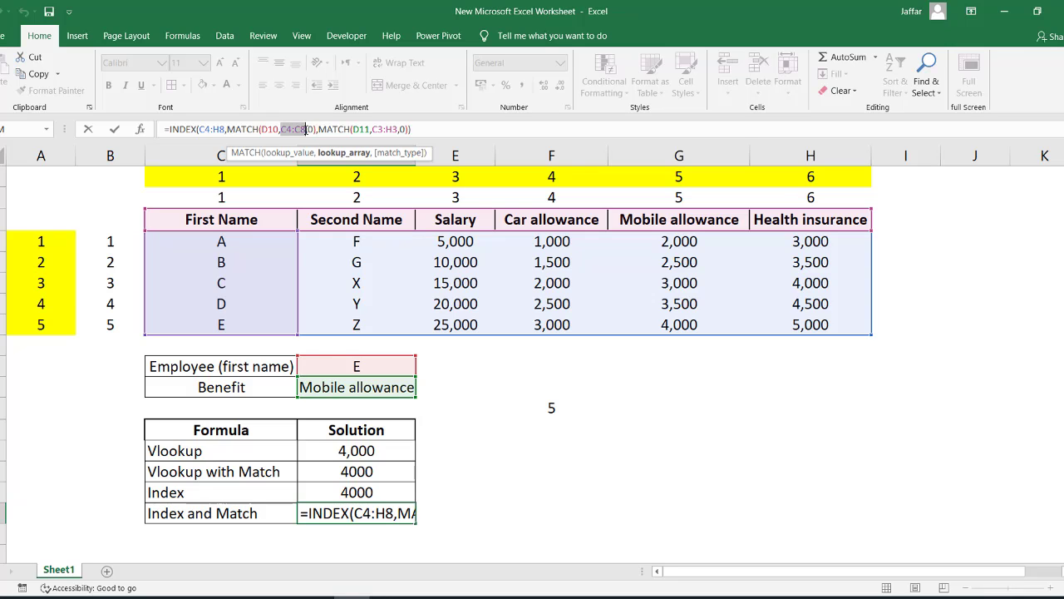
{"action": "key", "text": "Escape"}
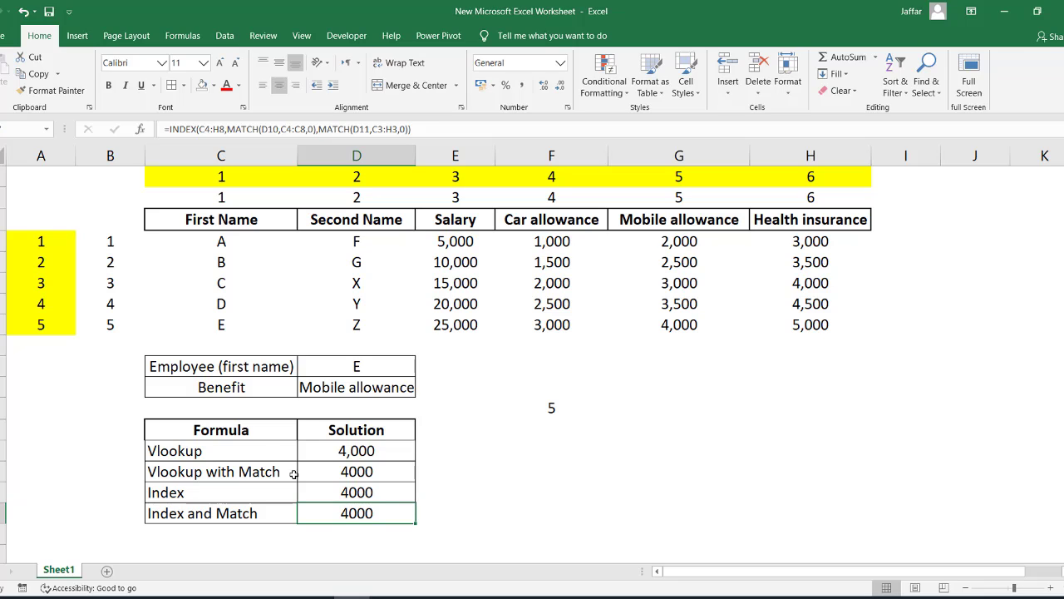
Step: Review the Vlookup, Vlookup with Match and Index labels, and compare the first employee's First Name and Second Name cells
{"action": "left_click", "coordinate": [266, 450]}
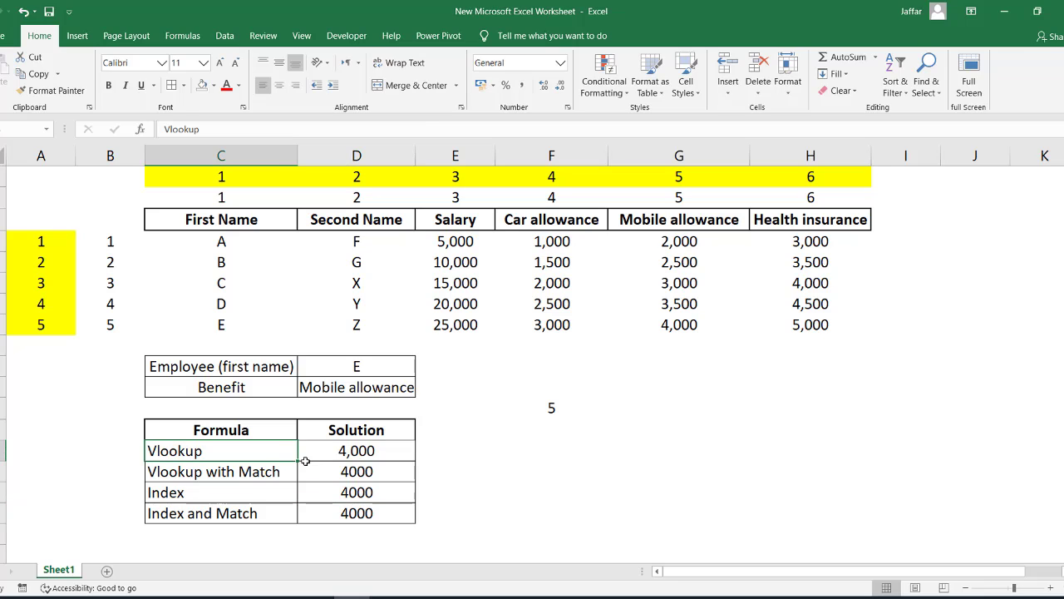
{"action": "left_click", "coordinate": [267, 470]}
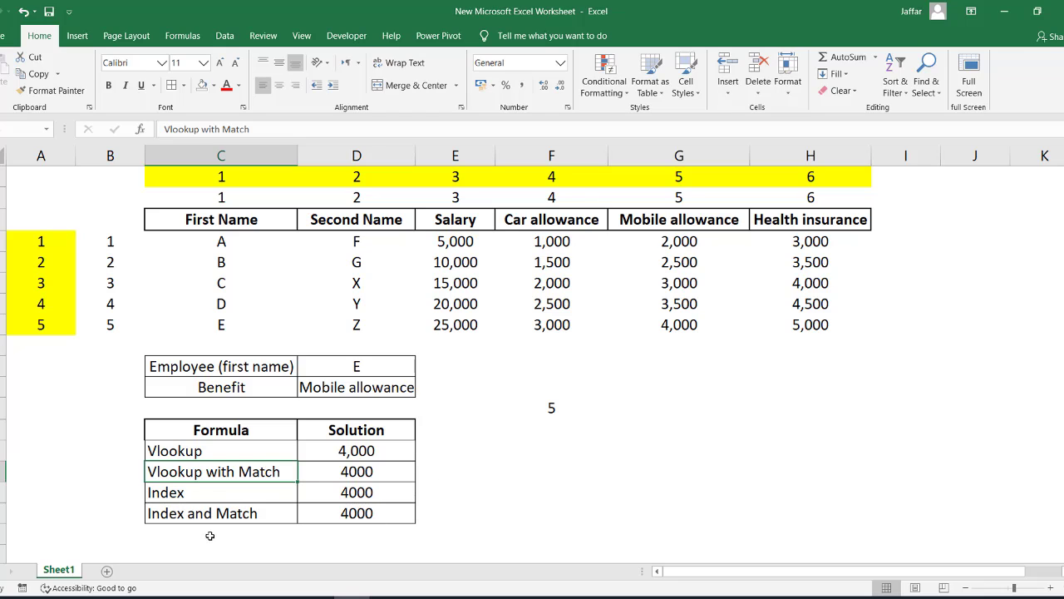
{"action": "left_click", "coordinate": [237, 493]}
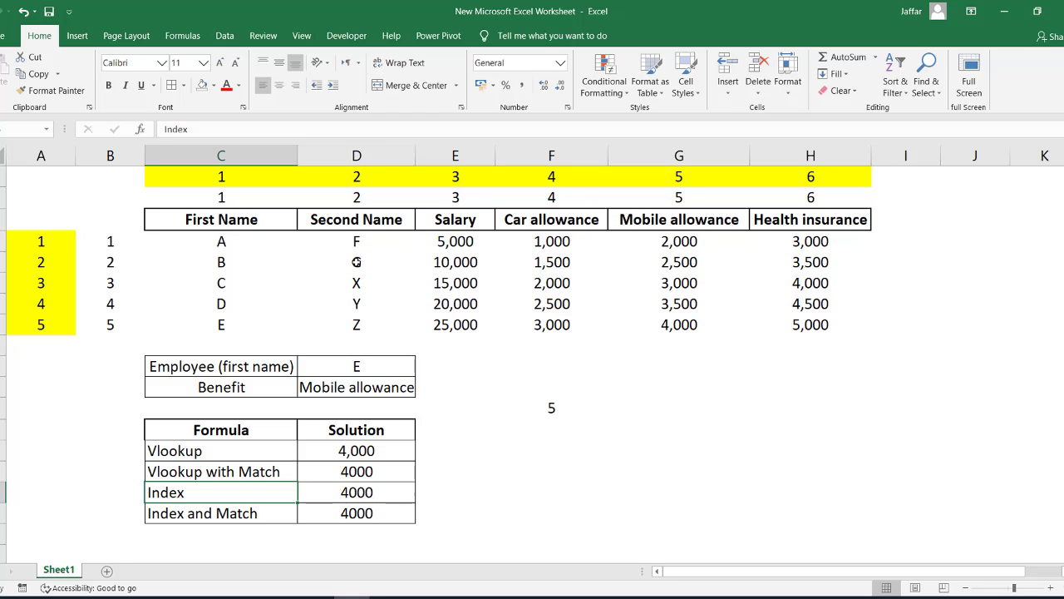
{"action": "left_click", "coordinate": [366, 246]}
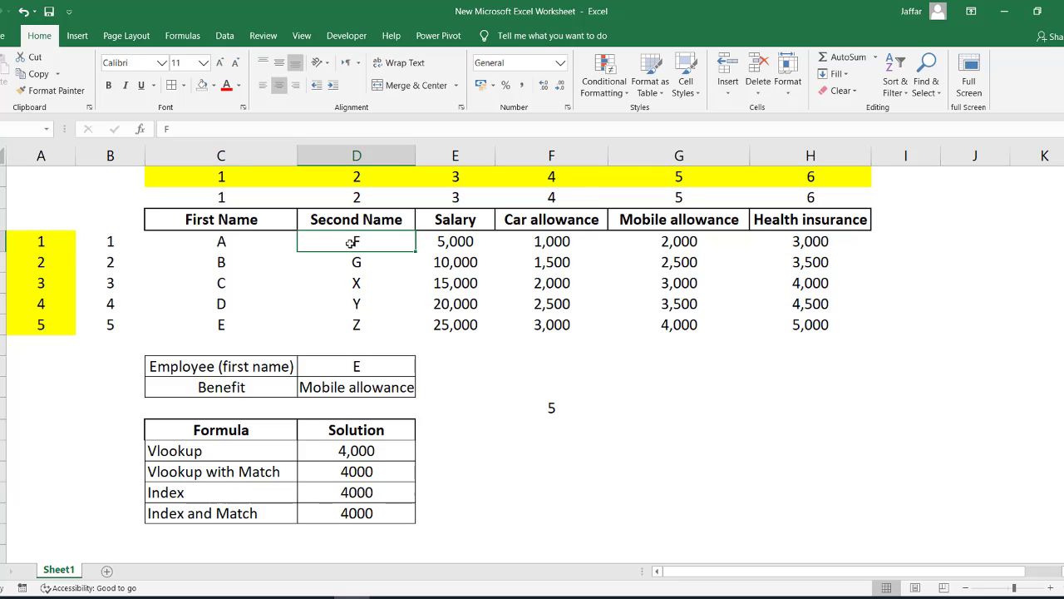
{"action": "left_click", "coordinate": [233, 242]}
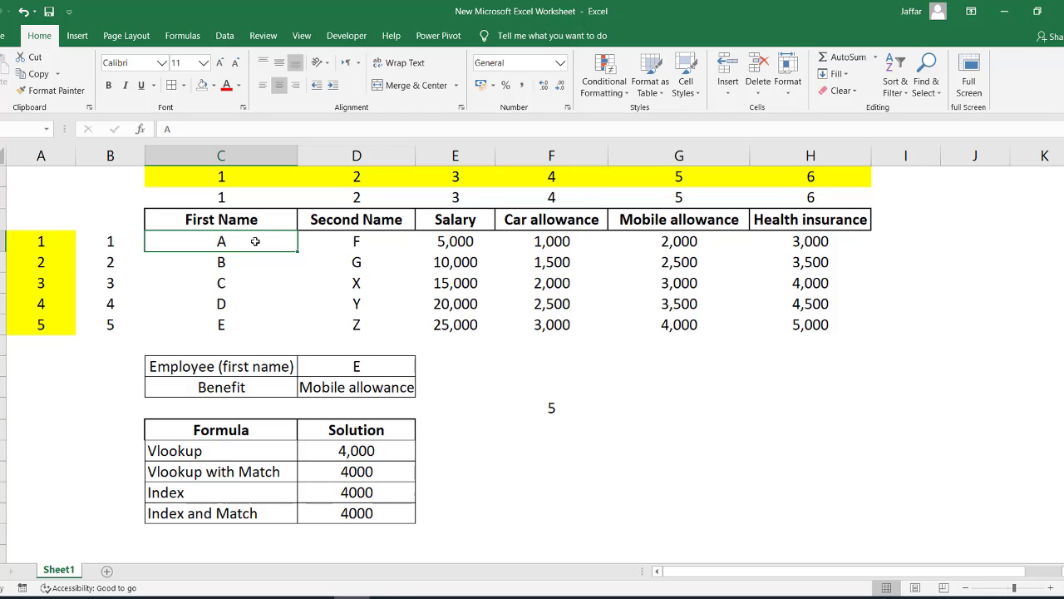
{"action": "left_click", "coordinate": [343, 241]}
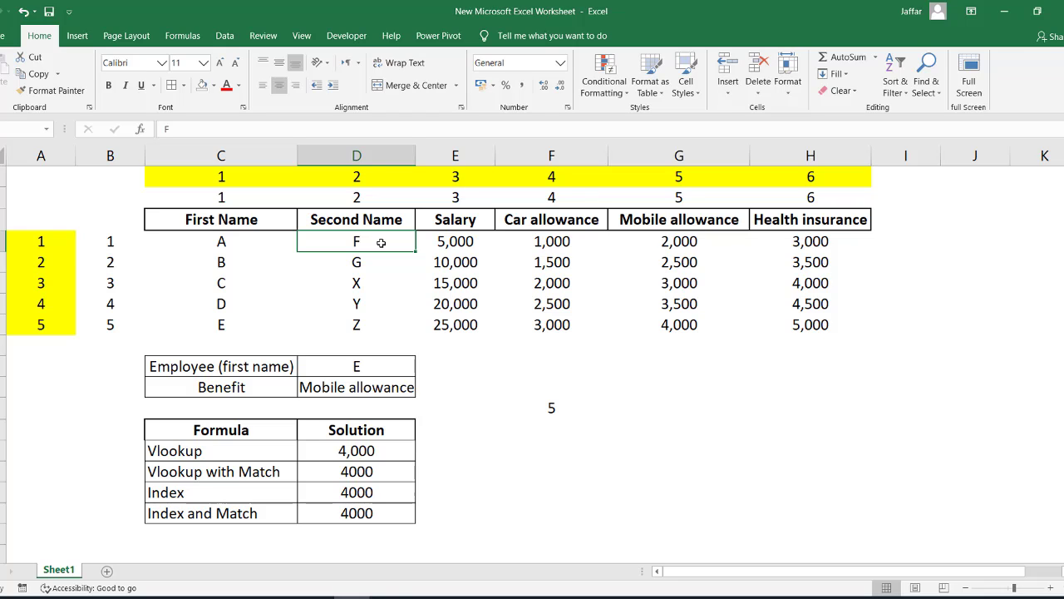
{"action": "left_click", "coordinate": [260, 242]}
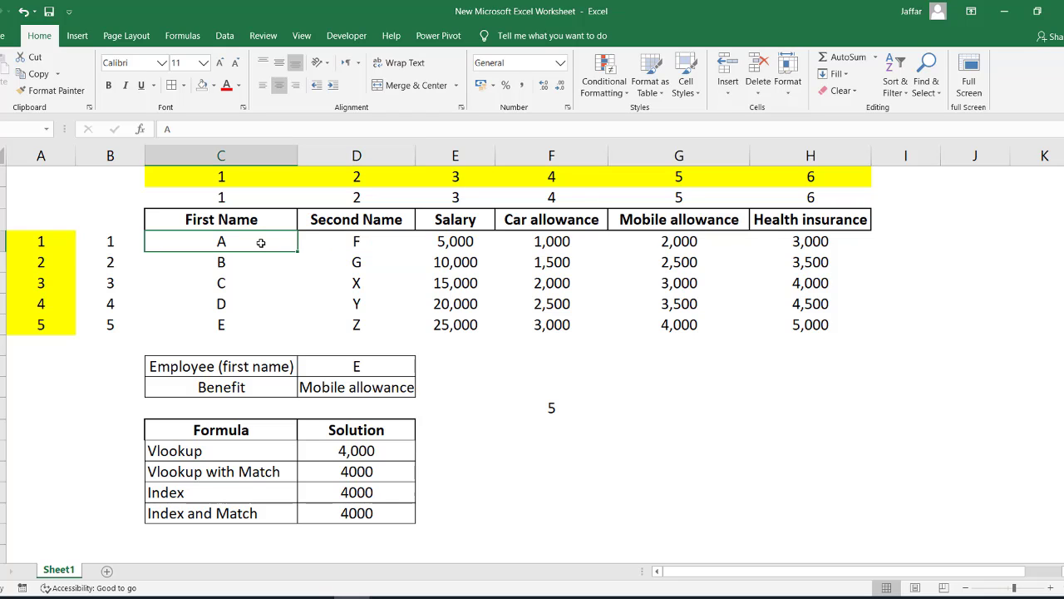